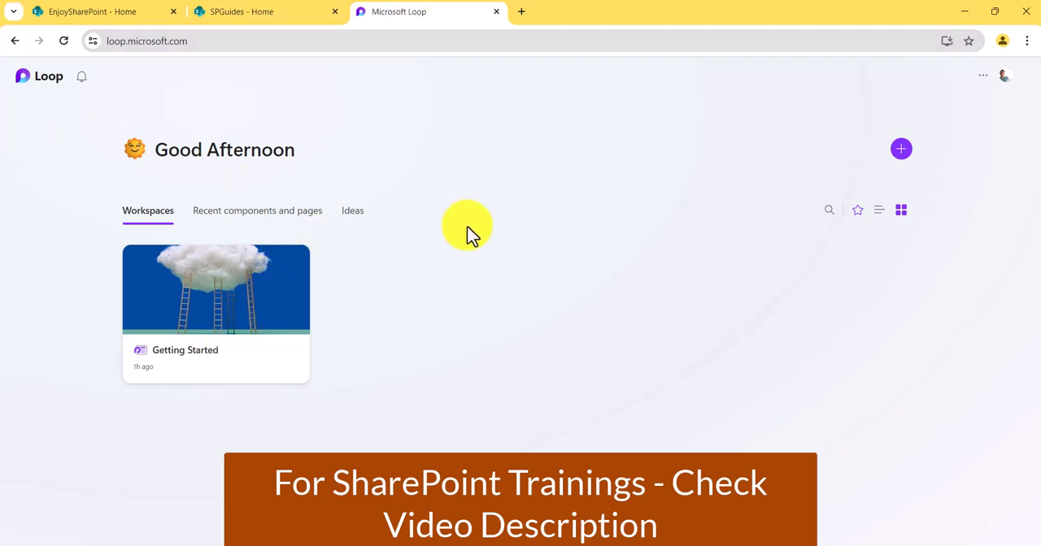
- Switch to the PowerPoint slide show, review the Main Components slide about workspaces and pages, and return to Loop
mouse_move(722, 543)
left_click(714, 498)
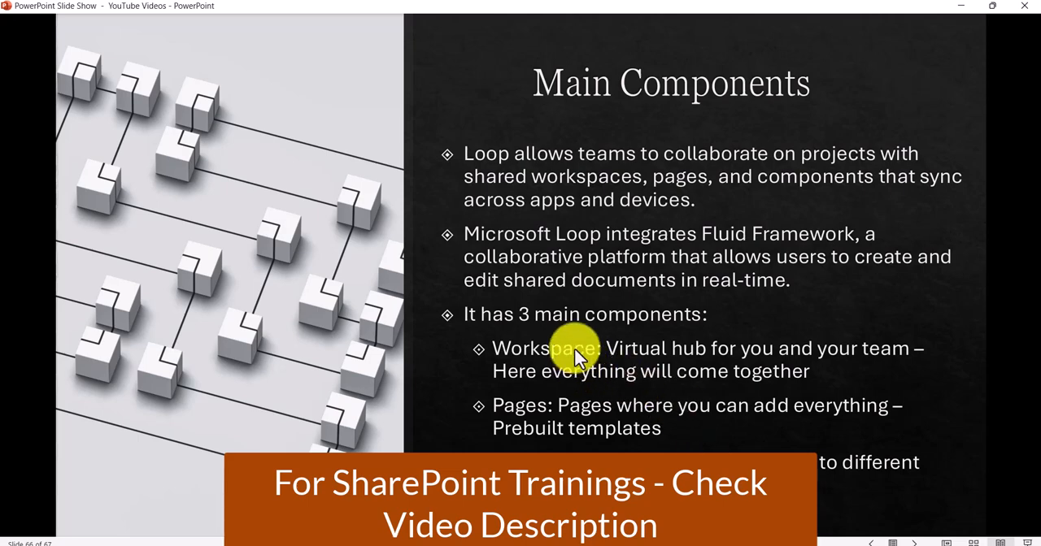
left_click(962, 7)
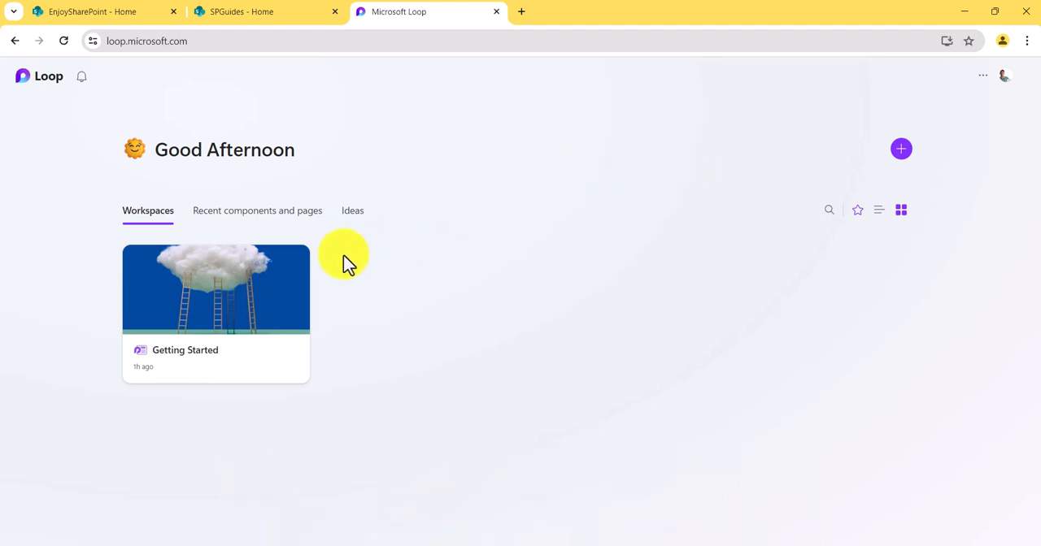
- Look through the Welcome, Check the Basics, Send Feedback and Get Inspired pages of the Getting Started workspace, and return to the home page
left_click(275, 298)
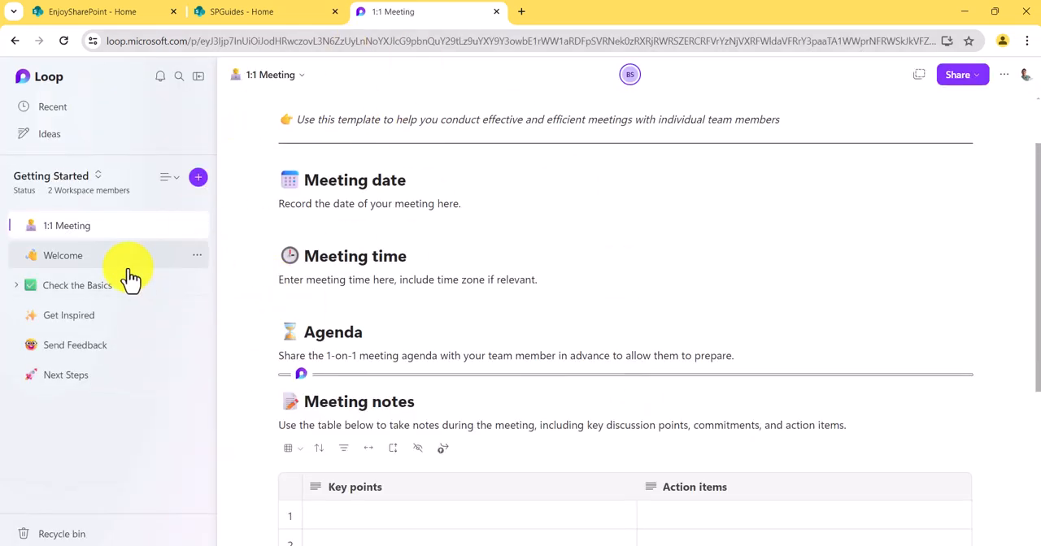
left_click(91, 258)
left_click(92, 298)
left_click(85, 342)
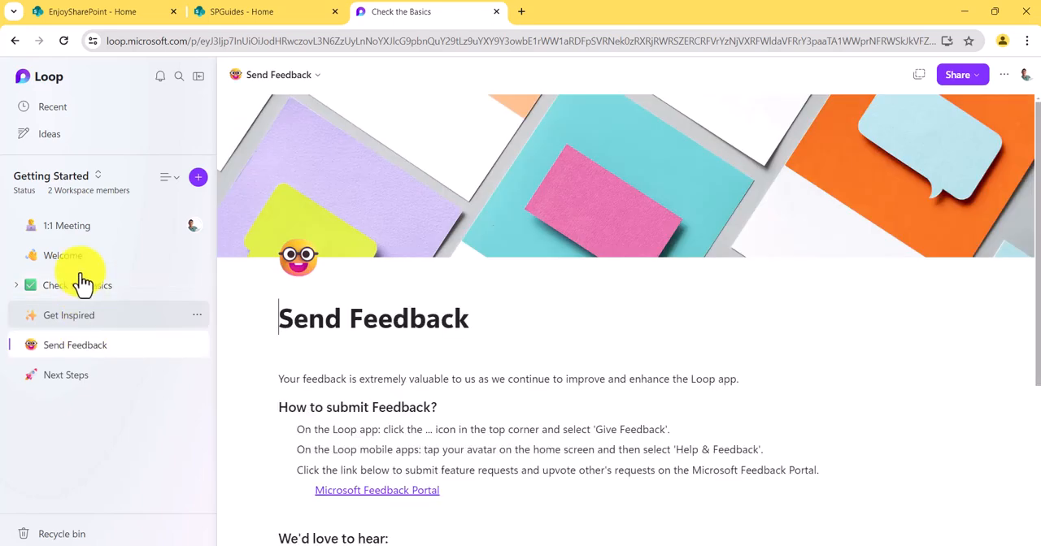
left_click(79, 257)
left_click(73, 315)
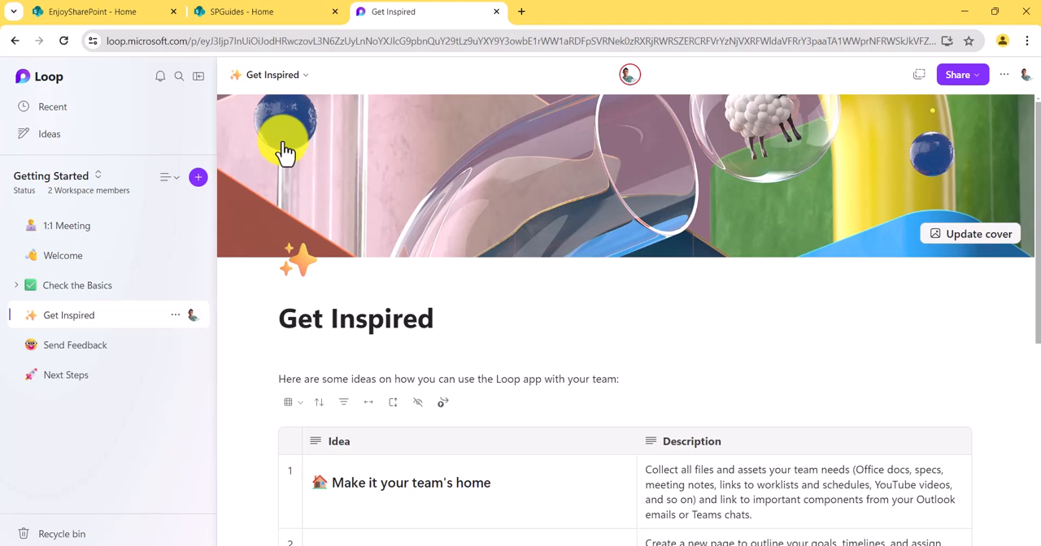
left_click(39, 79)
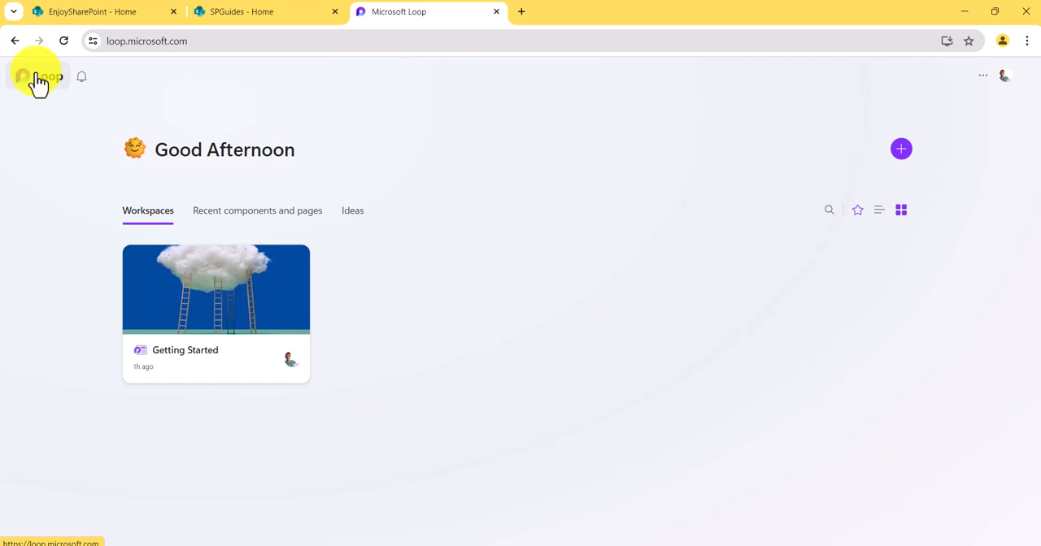
- Examine the general settings for theme and new page placement, and close them without making changes
left_click(982, 76)
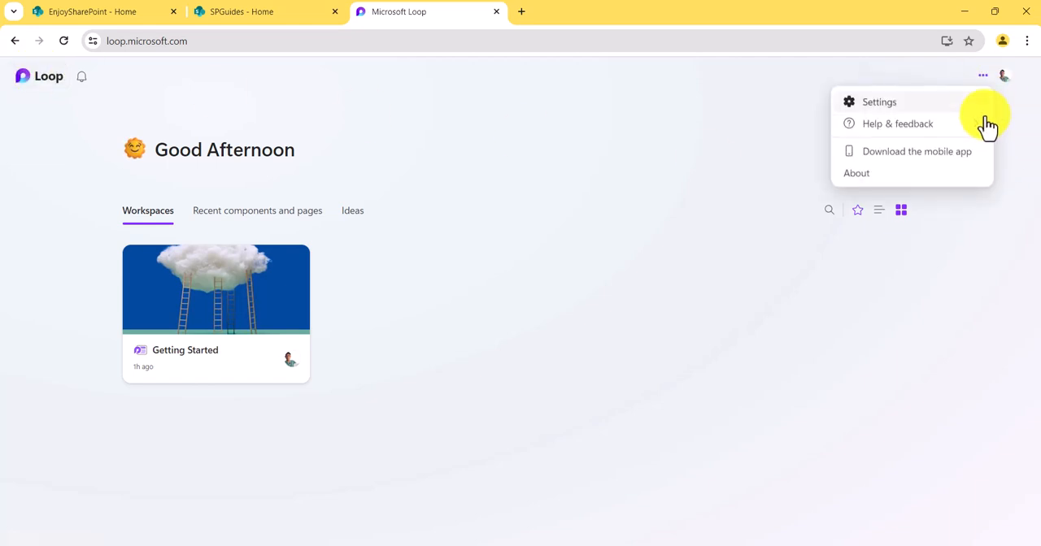
left_click(960, 108)
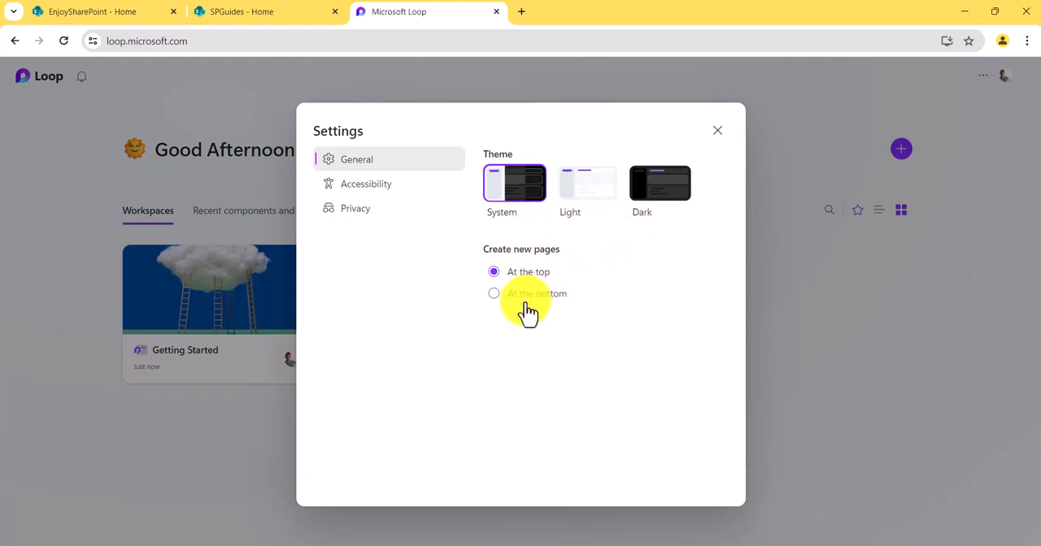
left_click(717, 131)
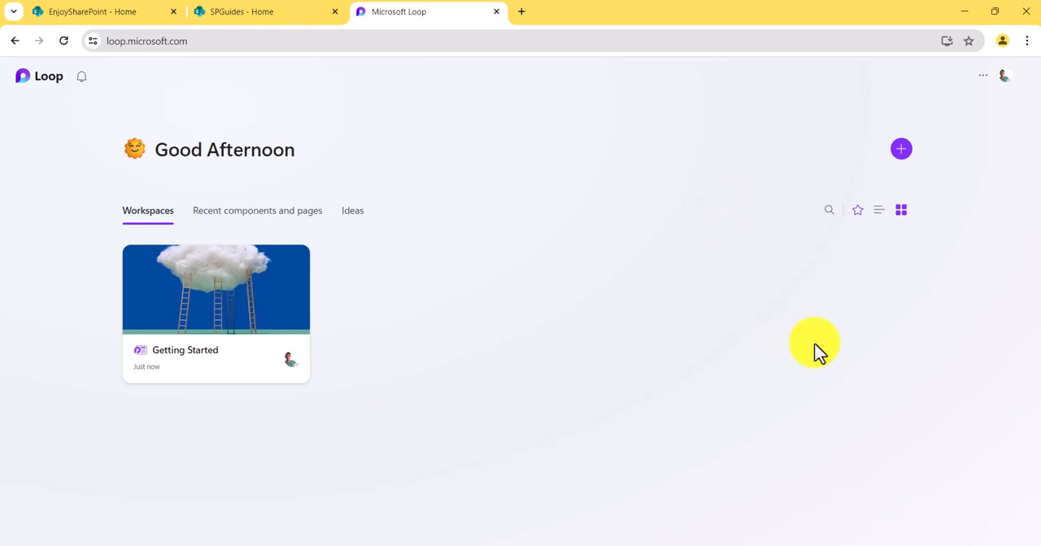
- Start a new workspace named "Microsoft Power Platform Projects" and find a green book icon for it by searching "book"
left_click(901, 155)
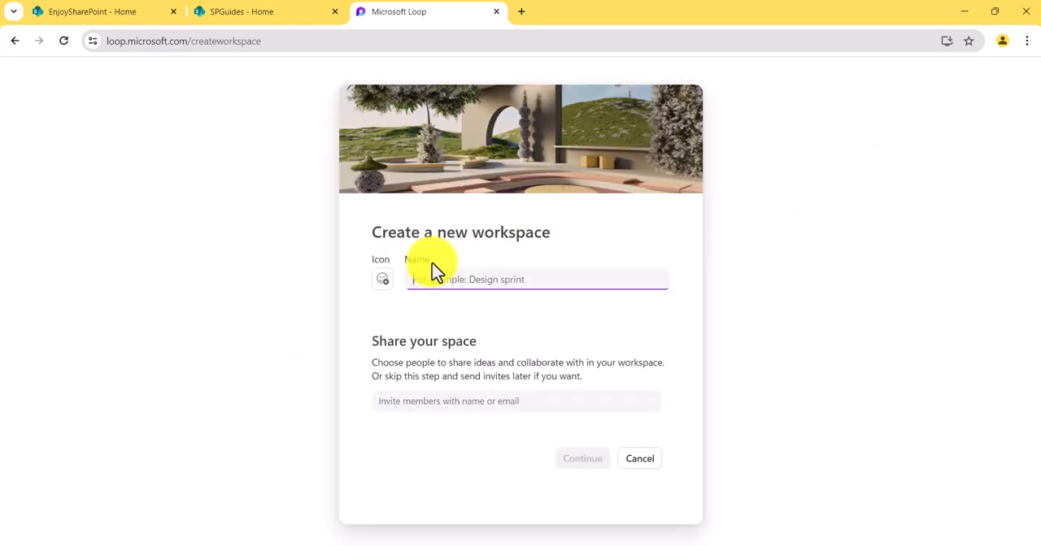
type("M")
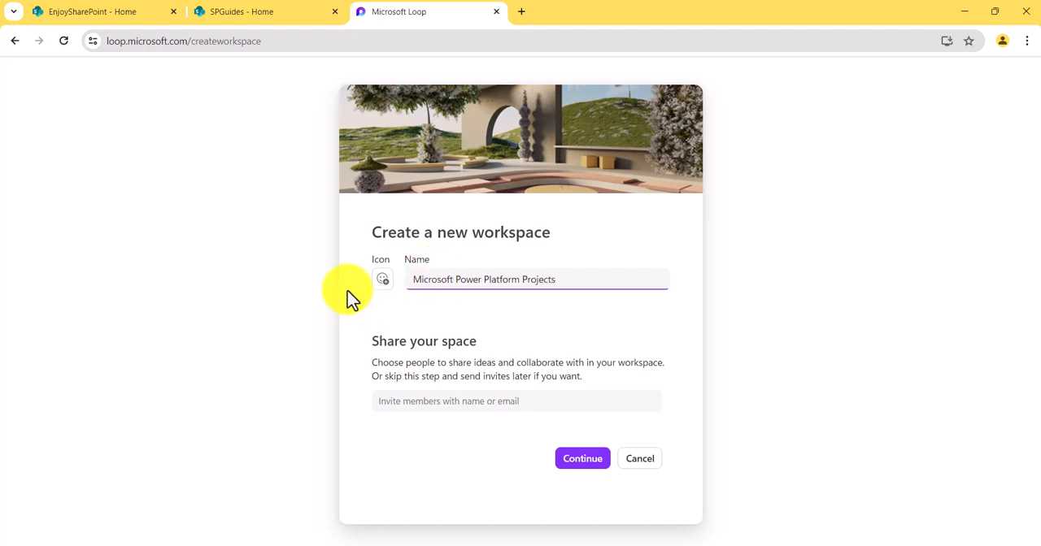
left_click(383, 285)
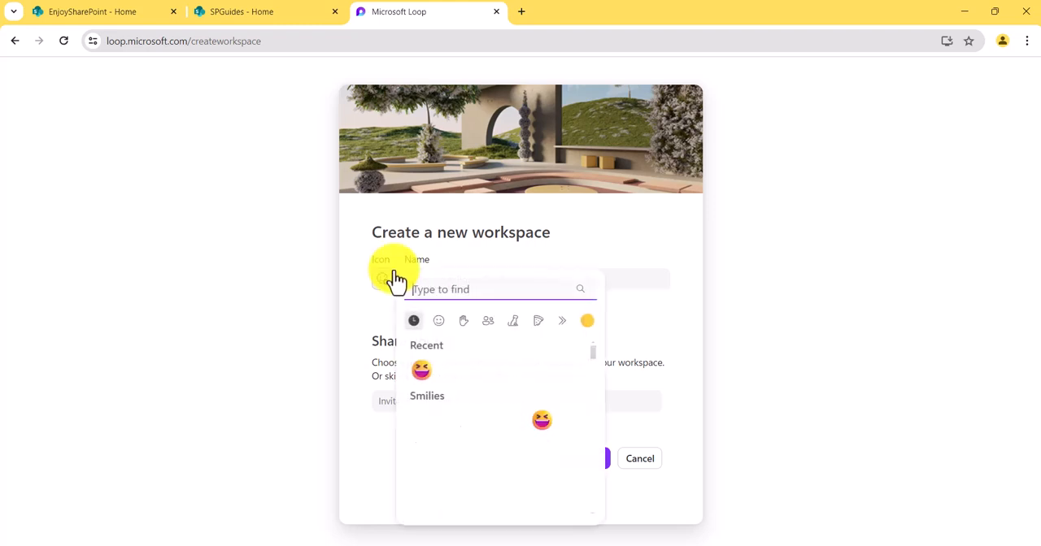
scroll(476, 380, "down", 8)
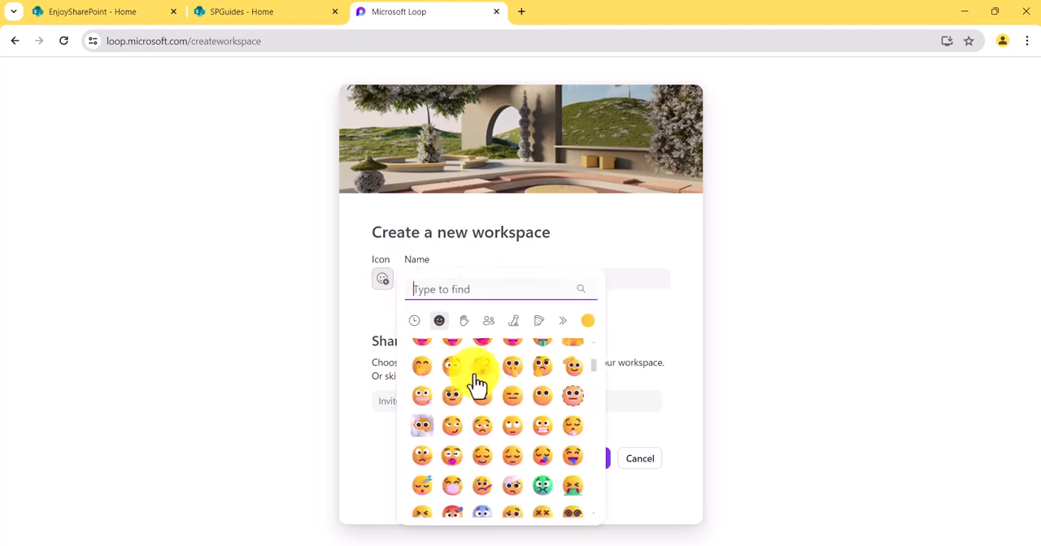
scroll(476, 381, "down", 6)
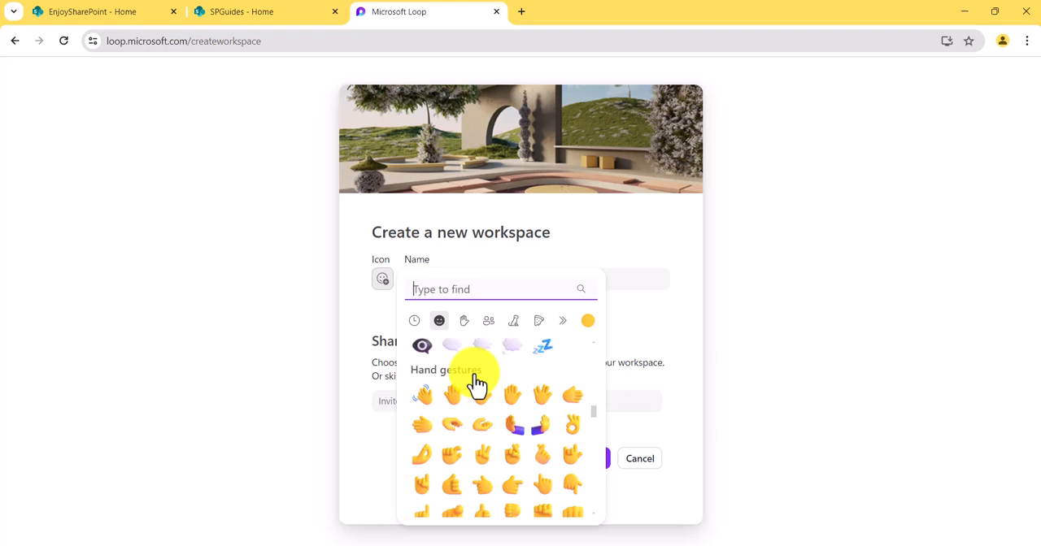
scroll(474, 375, "down", 6)
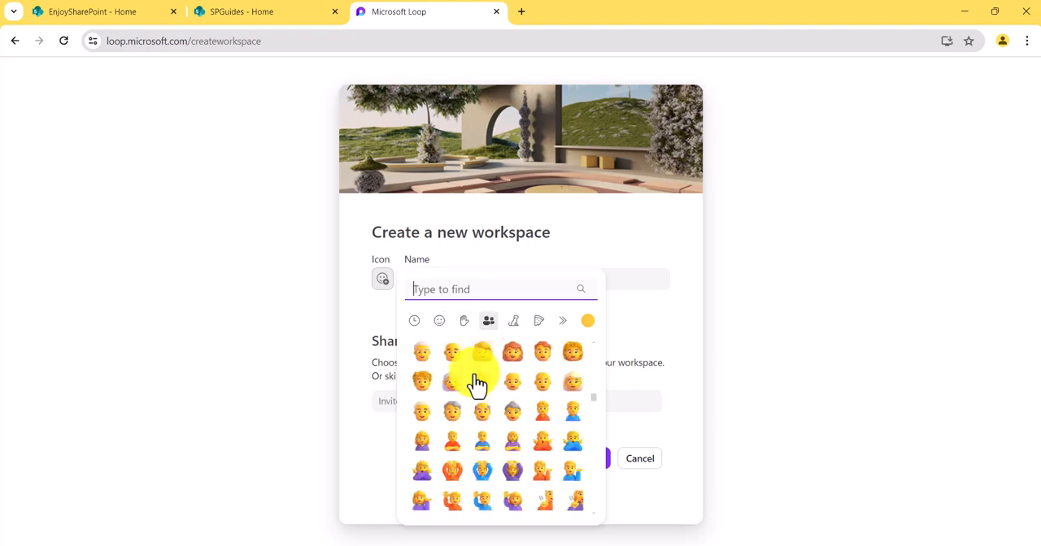
type("book")
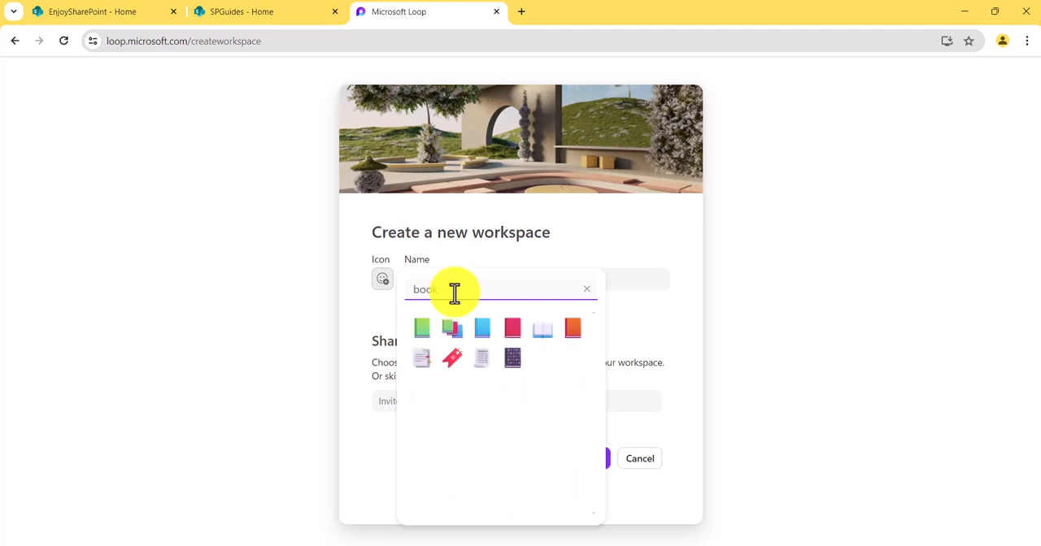
left_click(425, 330)
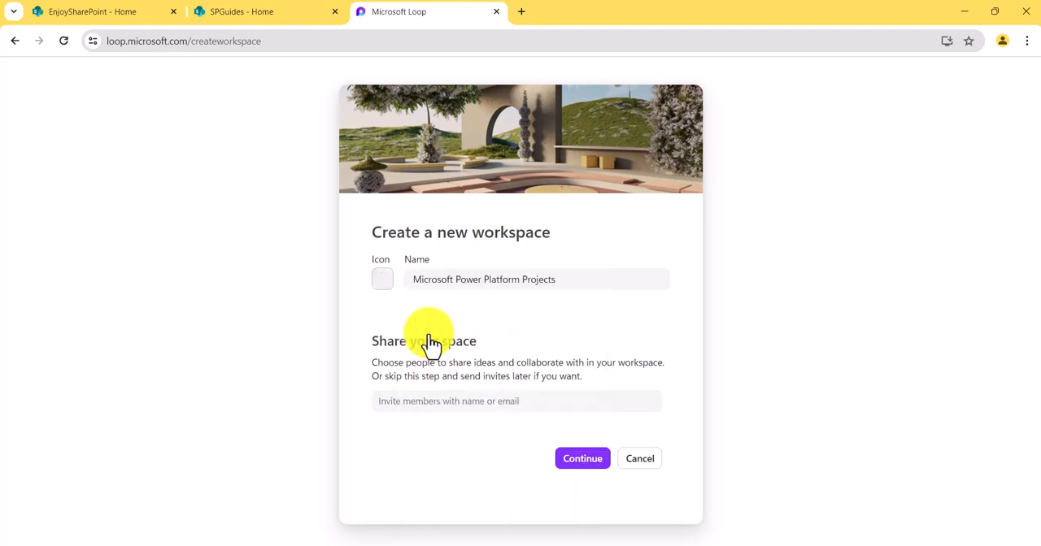
- Invite User1 as a member of the new workspace and continue to adding files
left_click(417, 401)
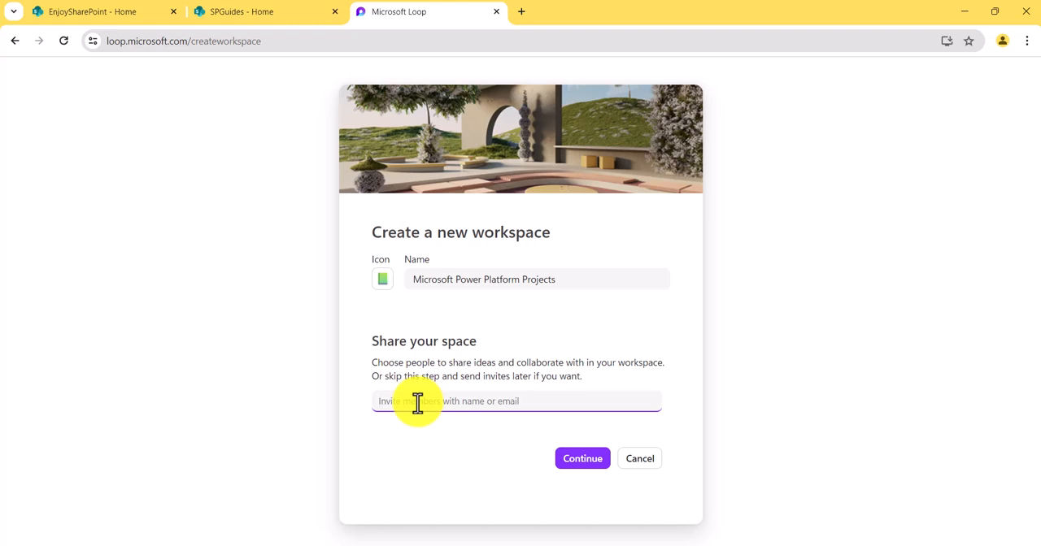
type("user")
left_click(476, 458)
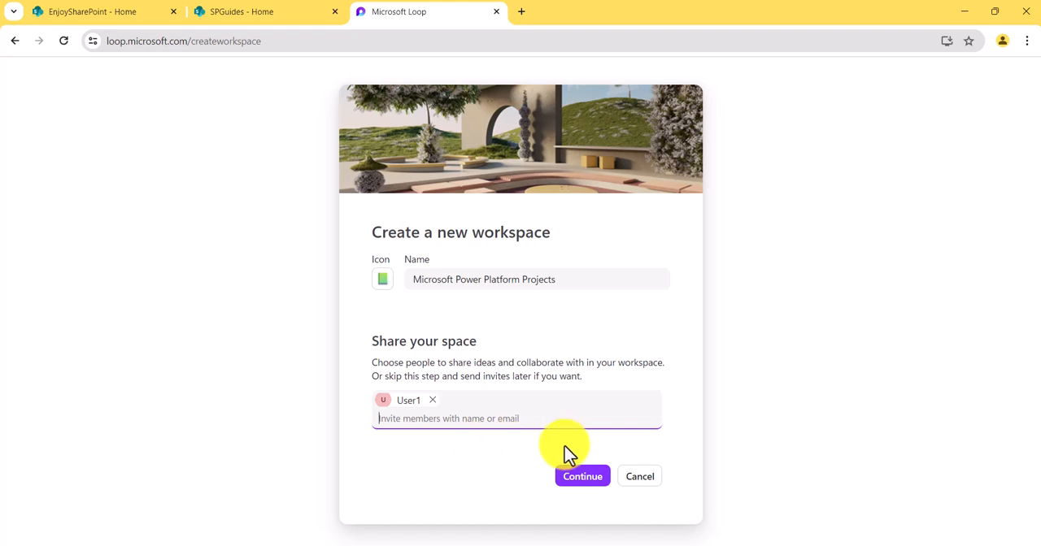
left_click(577, 477)
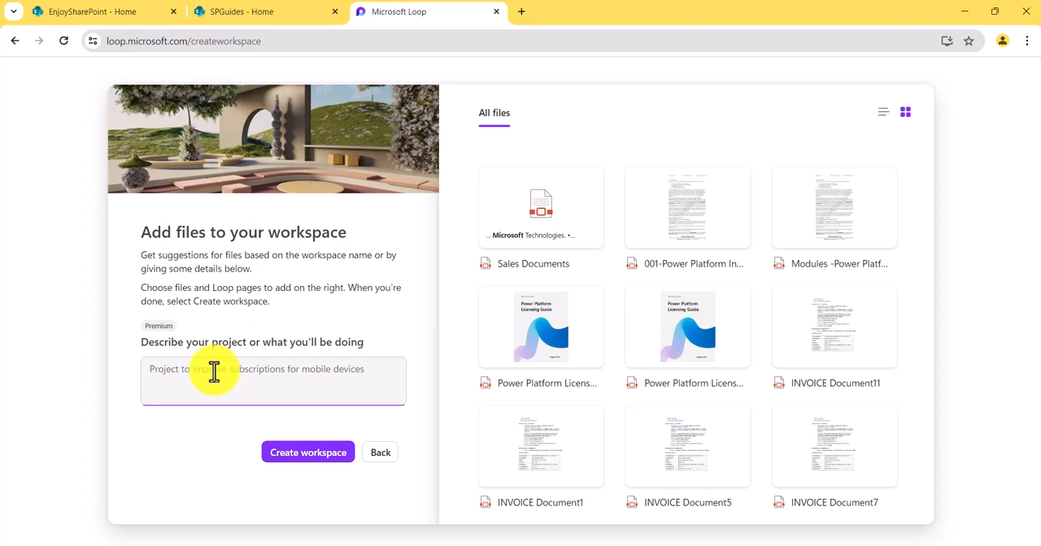
- Describe the project as "We will discuss about Power Platform trainings" to get file suggestions
type("We will disc")
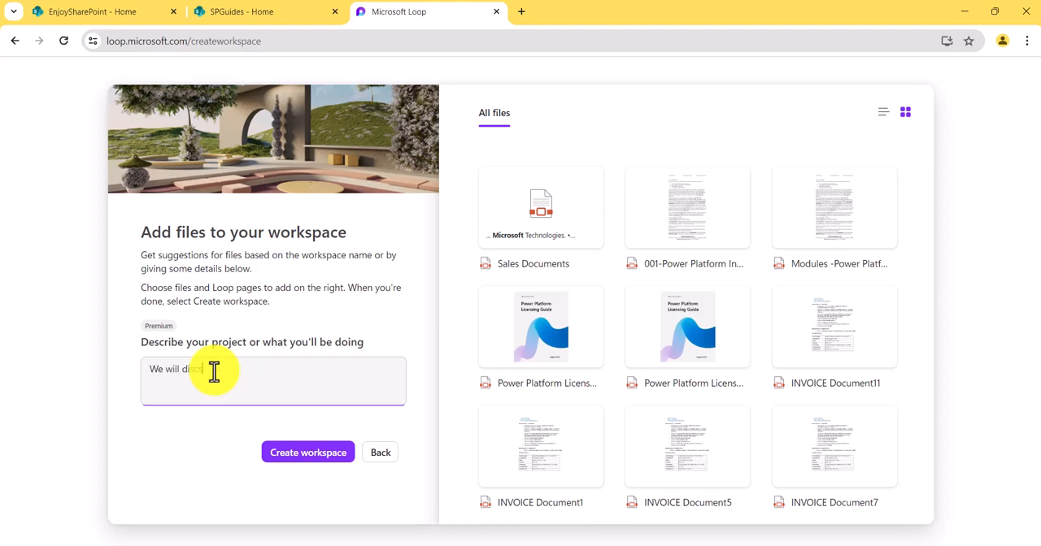
type("uss about Power Platf")
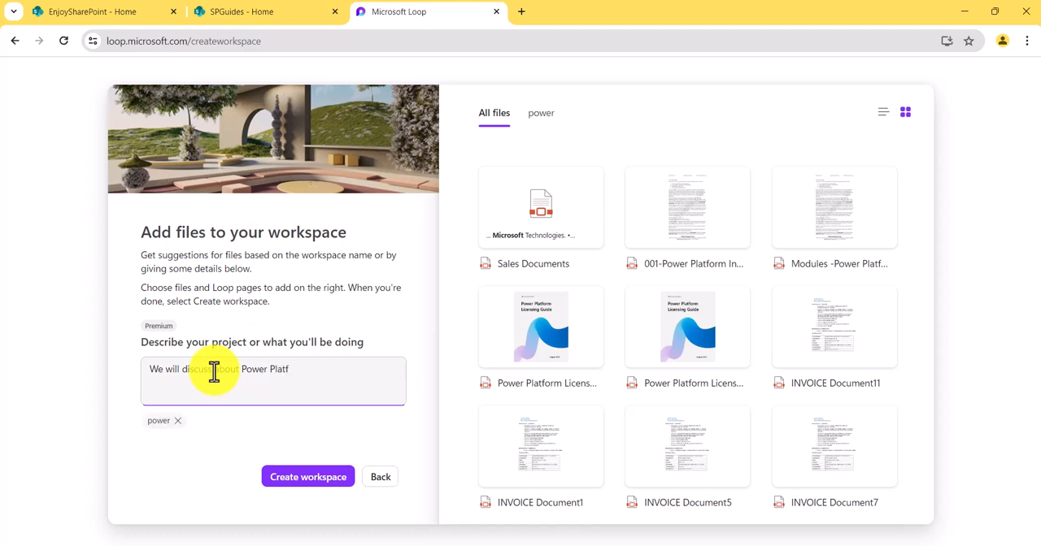
key("BackSpace")
key("BackSpace")
type("tform trainings")
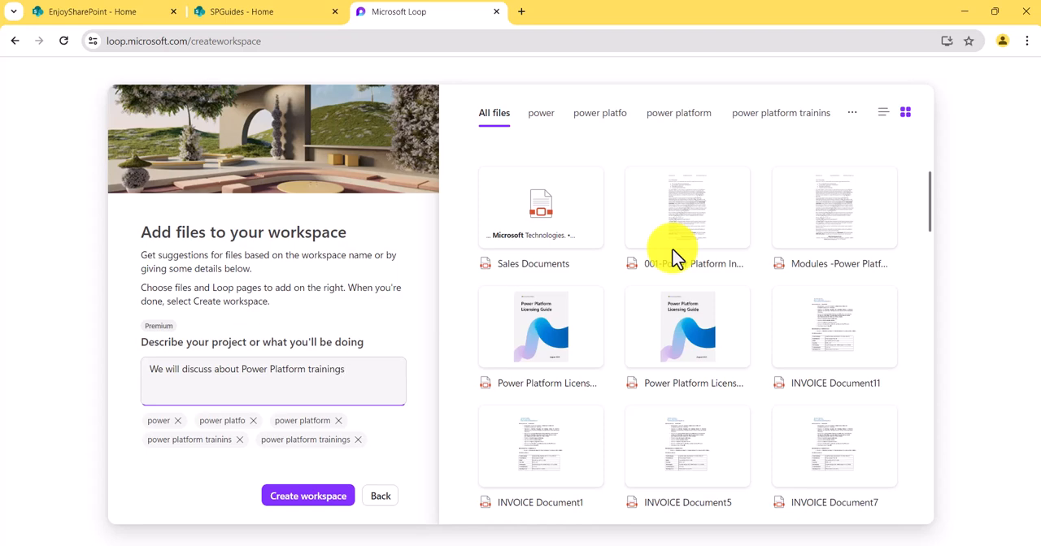
- Show the suggested files as a list and select Power platform products, Introduction to Power Apps and Task List
scroll(673, 259, "down", 5)
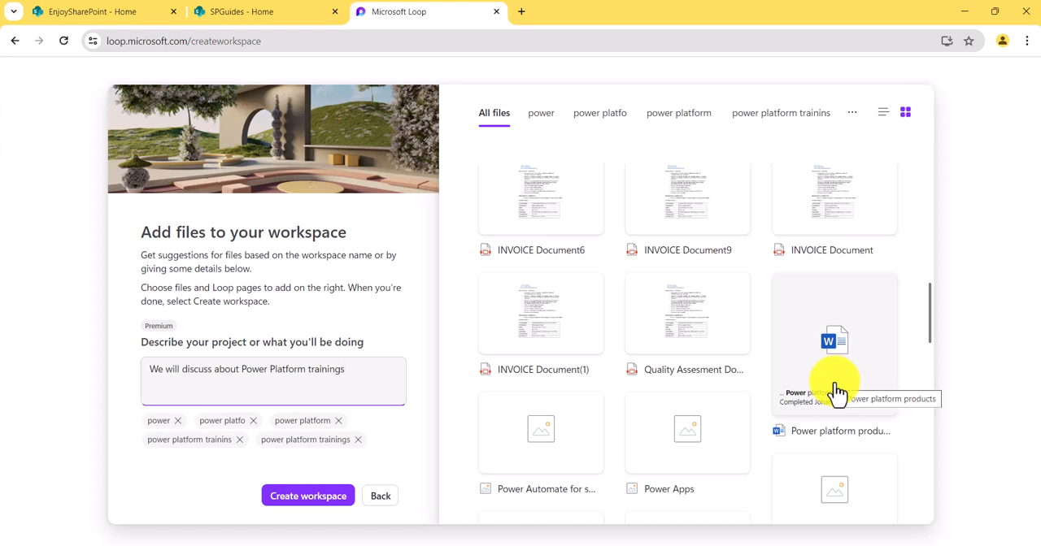
left_click(882, 115)
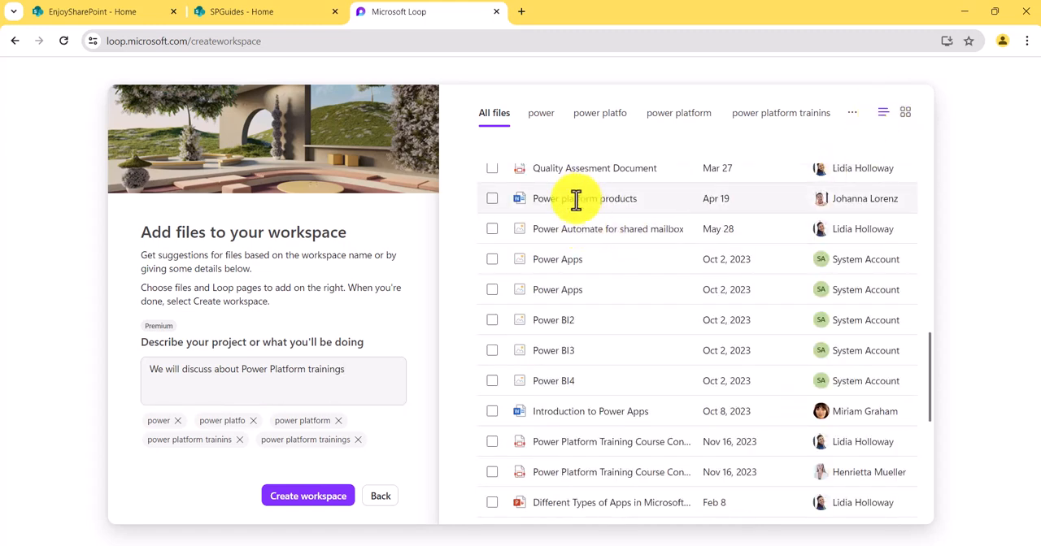
left_click(492, 199)
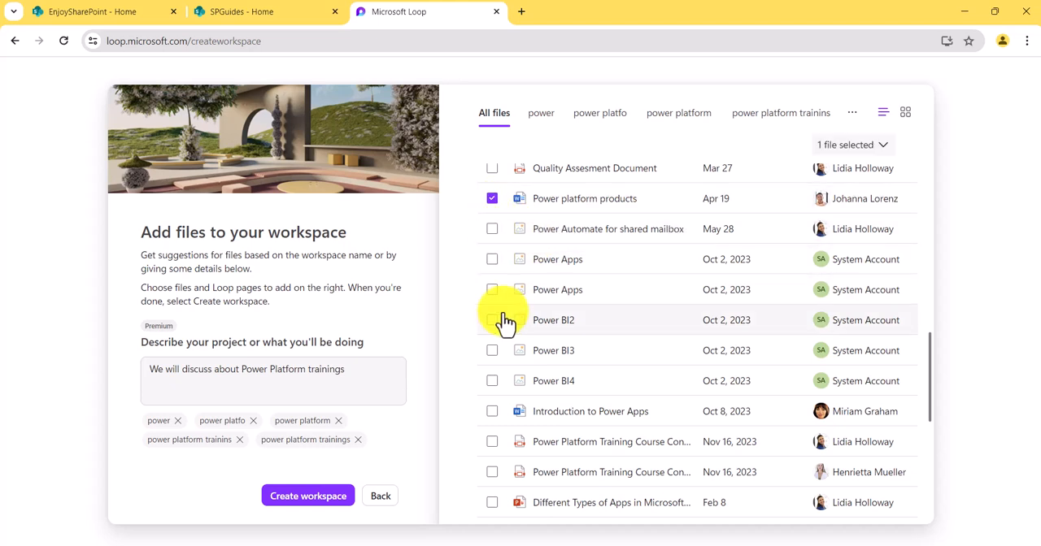
scroll(513, 277, "up", 3)
scroll(499, 338, "down", 3)
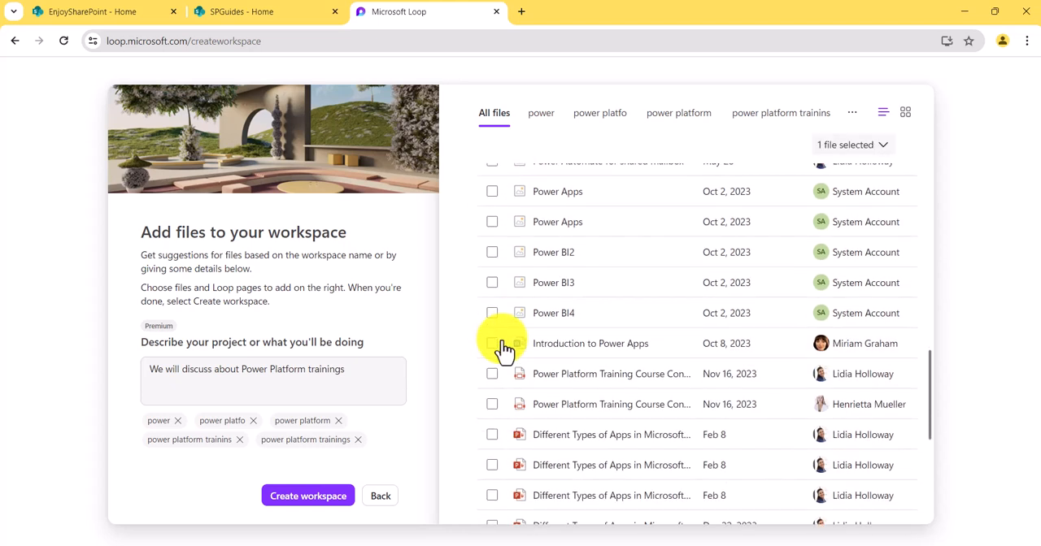
left_click(497, 350)
scroll(520, 353, "down", 4)
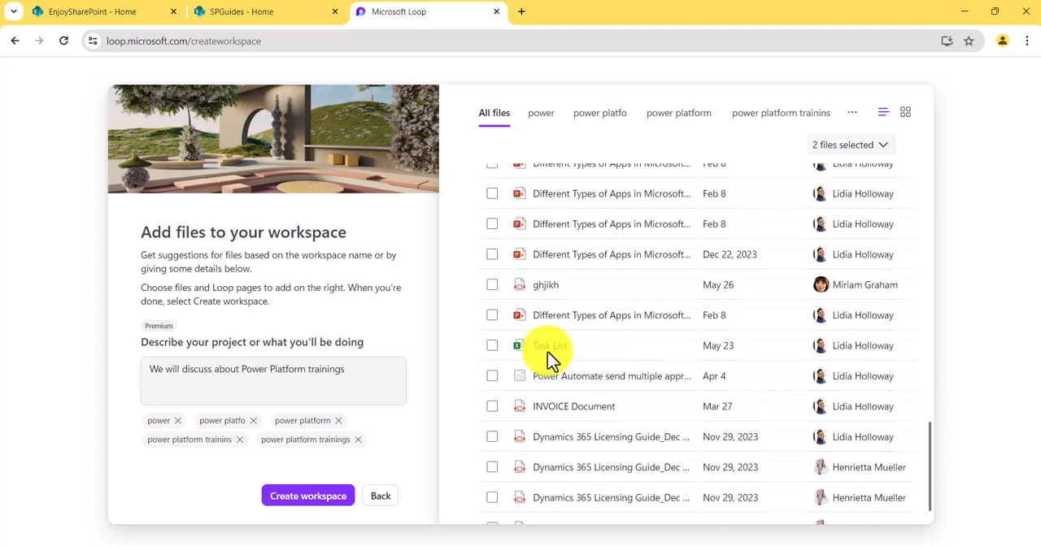
left_click(492, 327)
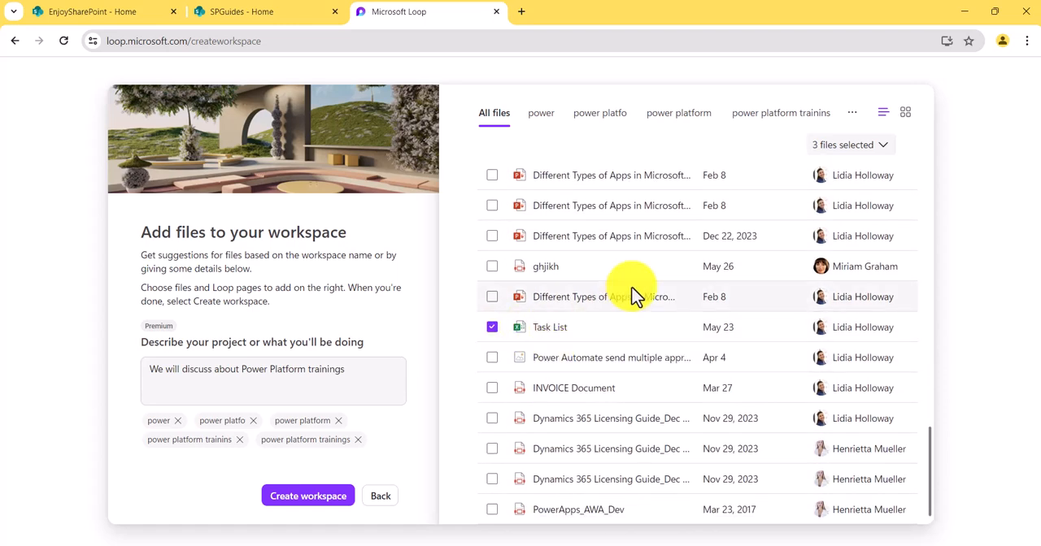
- Check through the suggested files and create the workspace with the current file selection
scroll(629, 264, "up", 7)
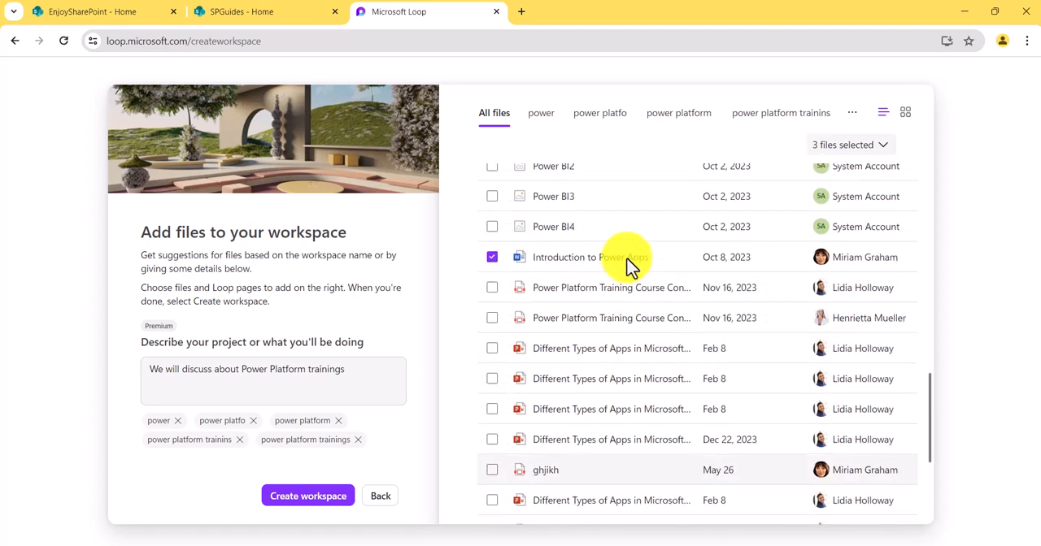
scroll(628, 264, "up", 5)
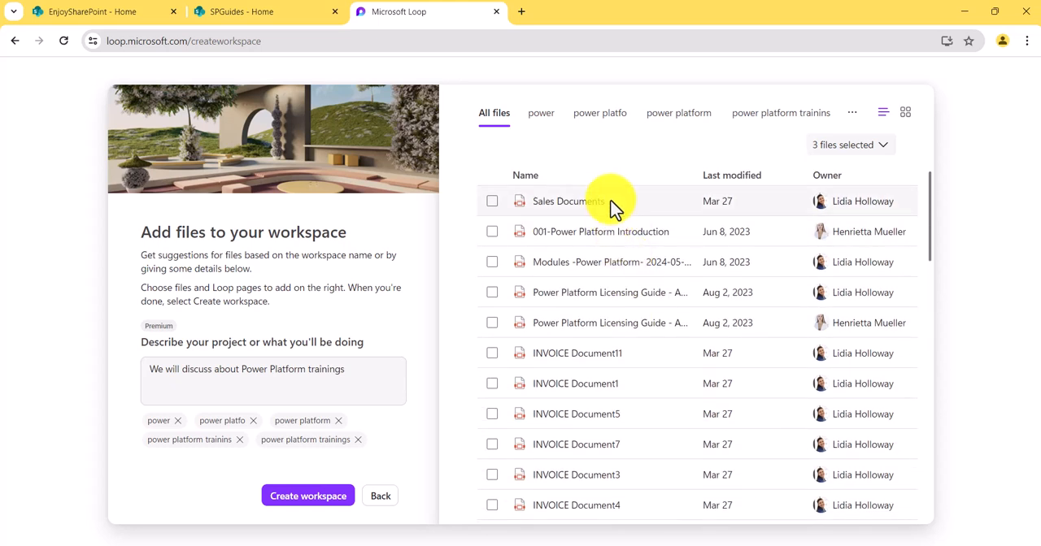
scroll(757, 353, "down", 4)
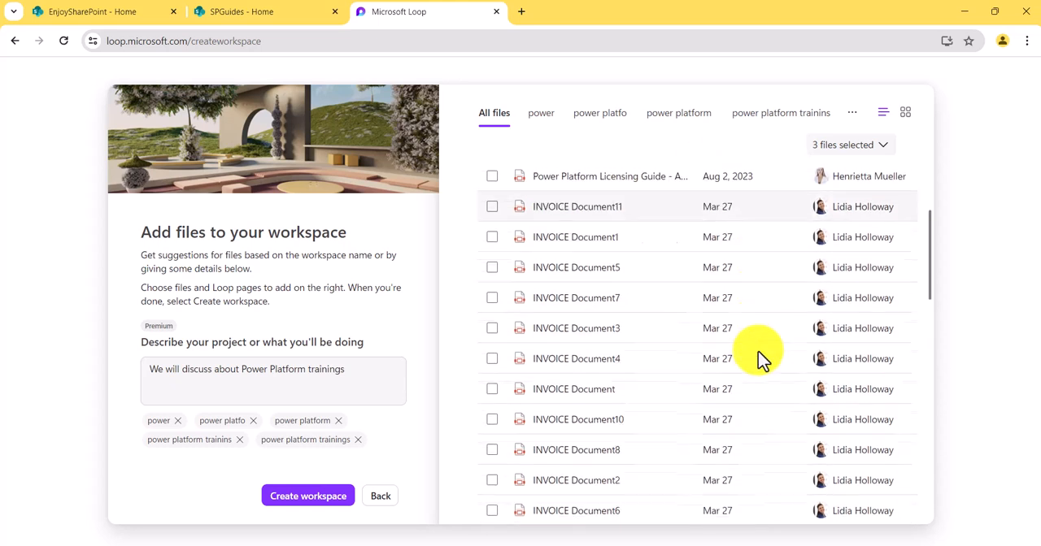
left_click(303, 497)
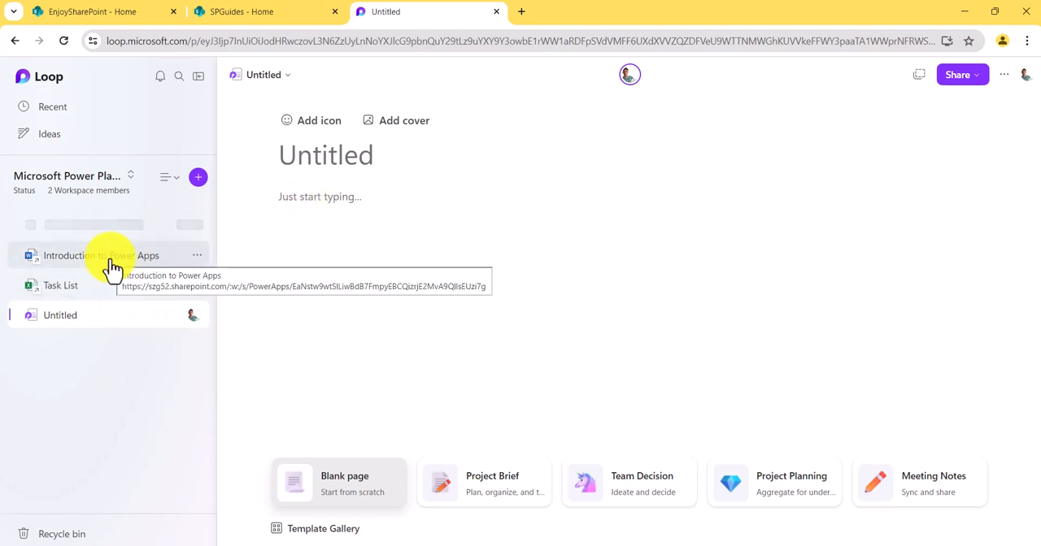
- Open the Template Gallery and look through the Project Brief preview and the list of available templates
left_click(353, 154)
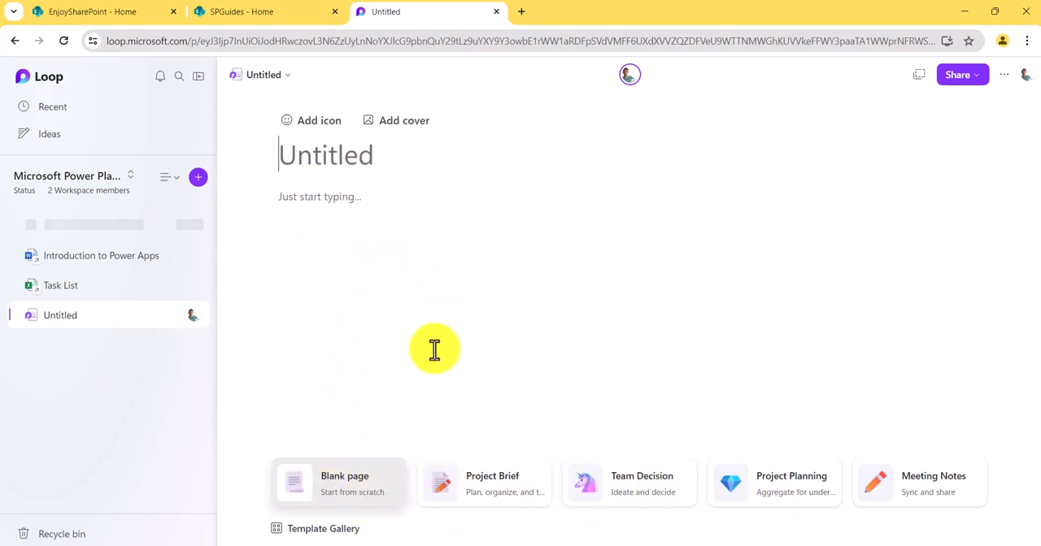
left_click(322, 530)
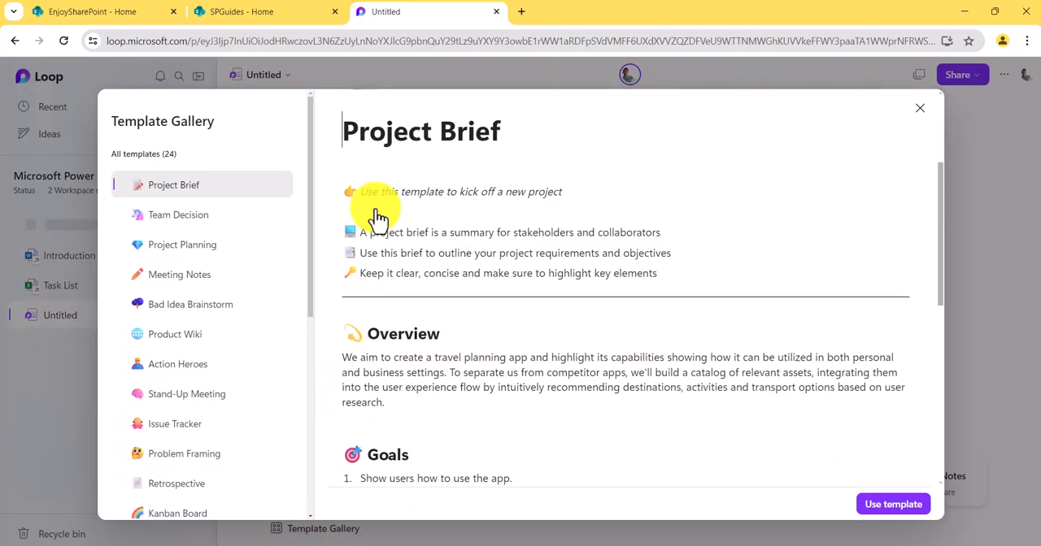
scroll(268, 323, "down", 3)
scroll(441, 344, "down", 5)
scroll(443, 344, "down", 1)
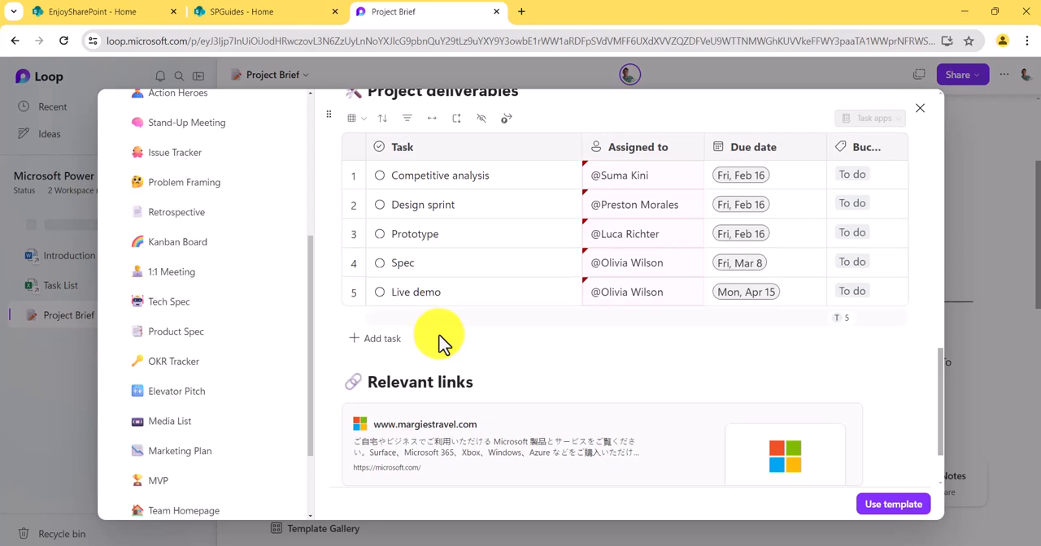
scroll(439, 341, "up", 5)
scroll(262, 314, "up", 5)
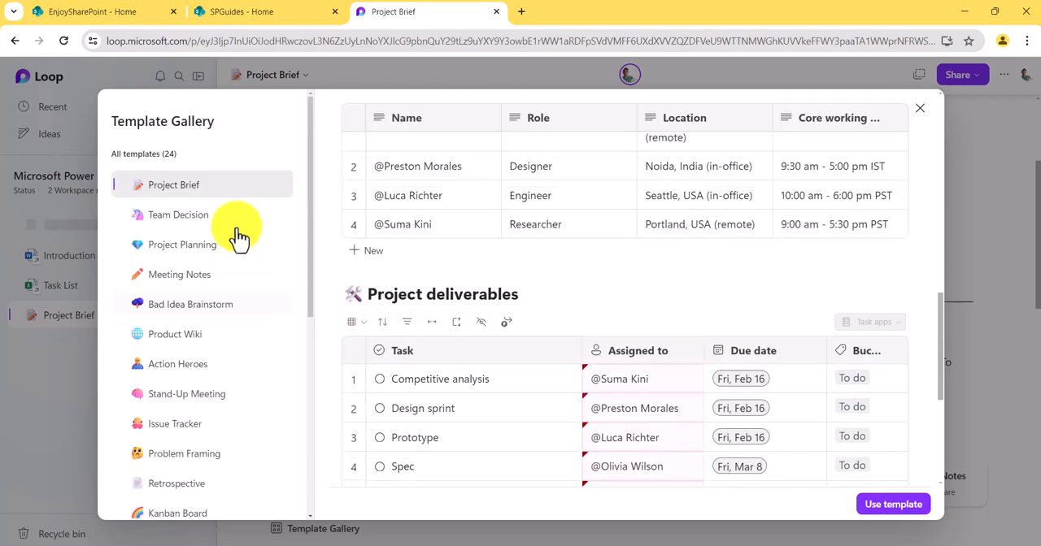
scroll(218, 289, "down", 5)
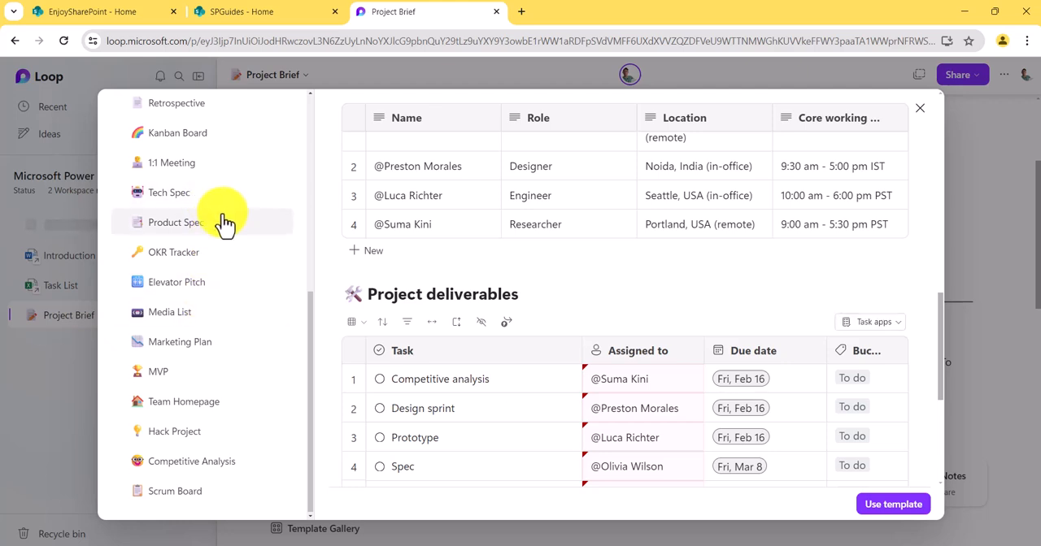
scroll(203, 317, "up", 4)
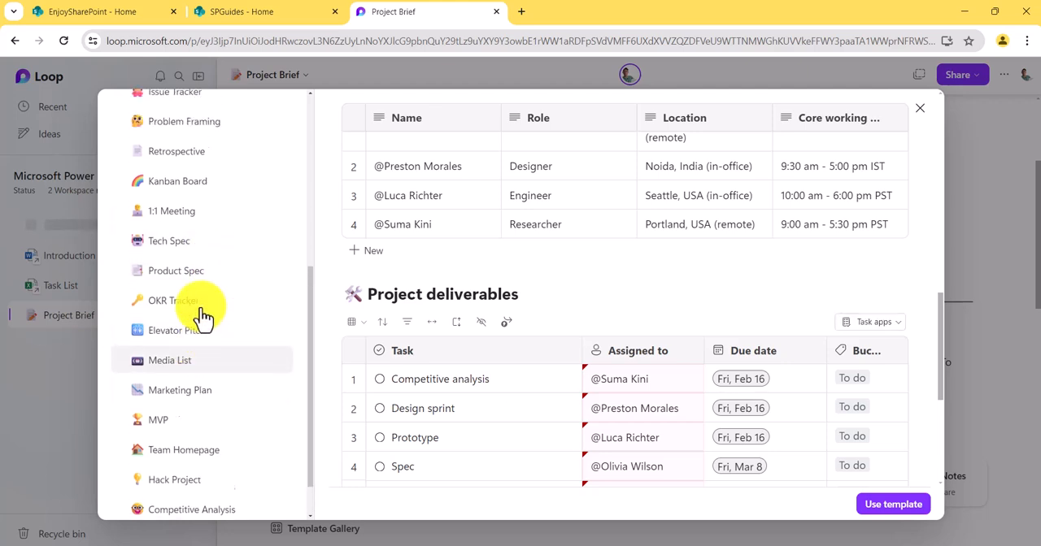
- Preview the Tech Spec template down to its relevant links and close the gallery without using it
left_click(186, 329)
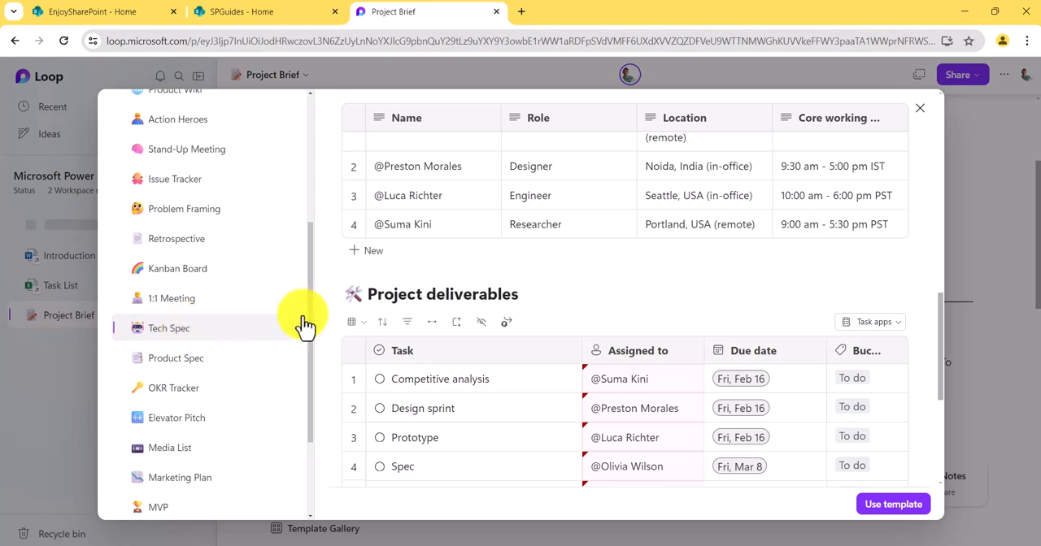
scroll(549, 366, "down", 8)
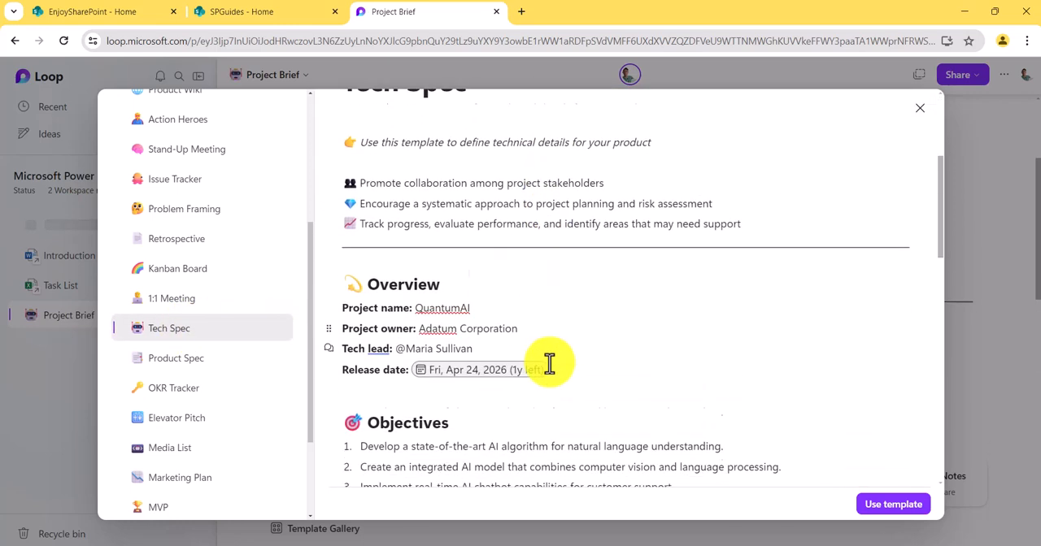
scroll(549, 365, "down", 12)
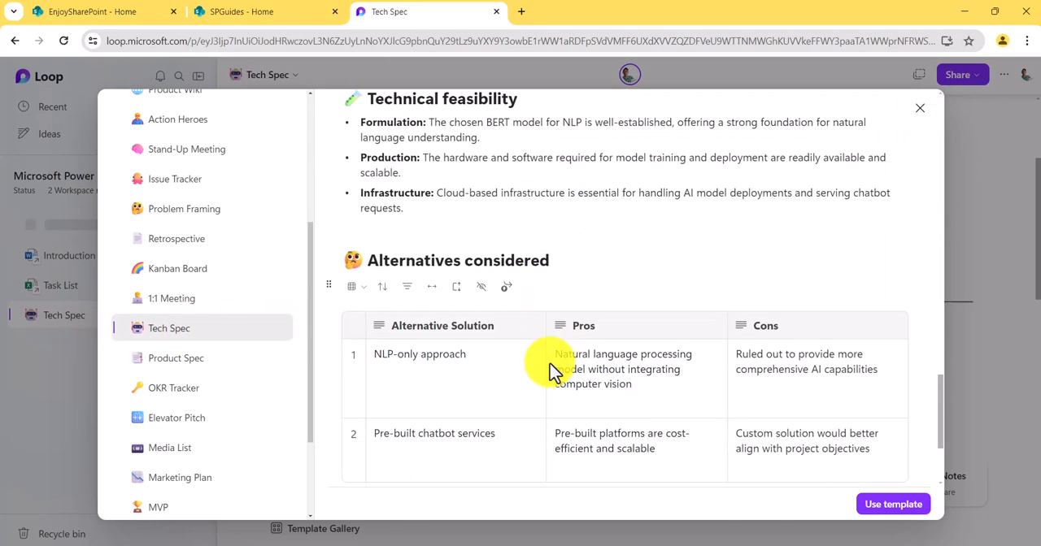
scroll(550, 365, "down", 5)
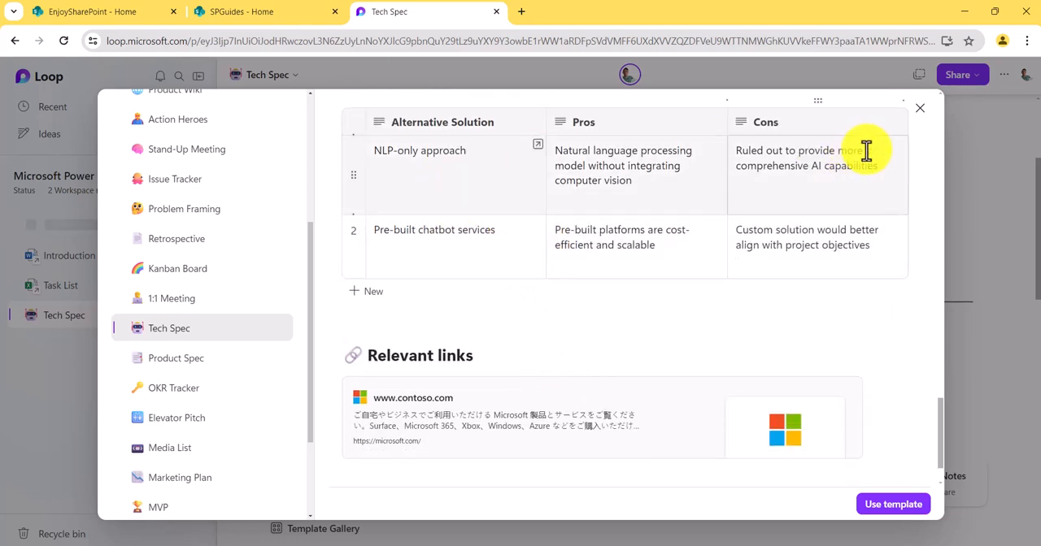
left_click(918, 111)
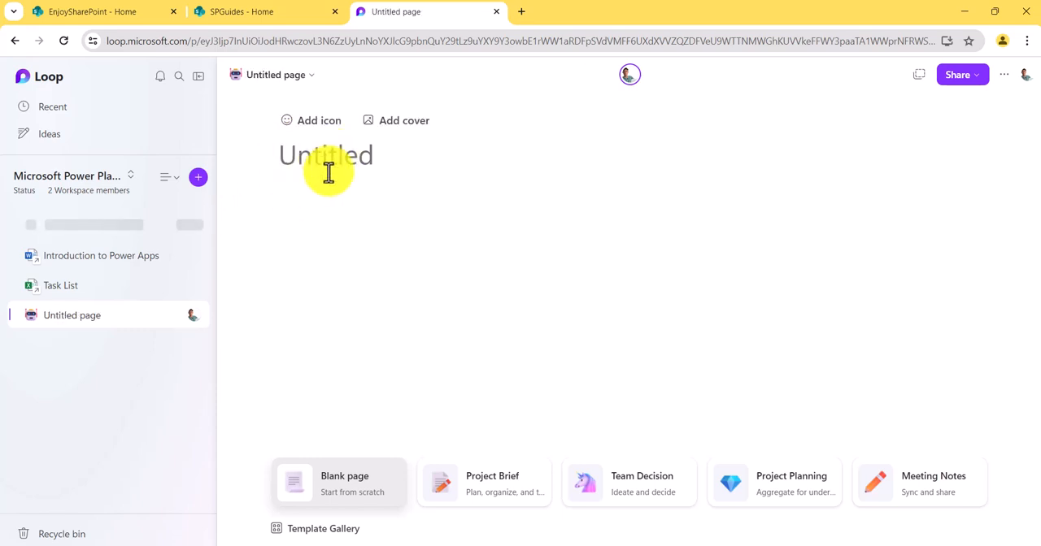
- Title the untitled page "Power Apps Projeccts"
type("Power Pl")
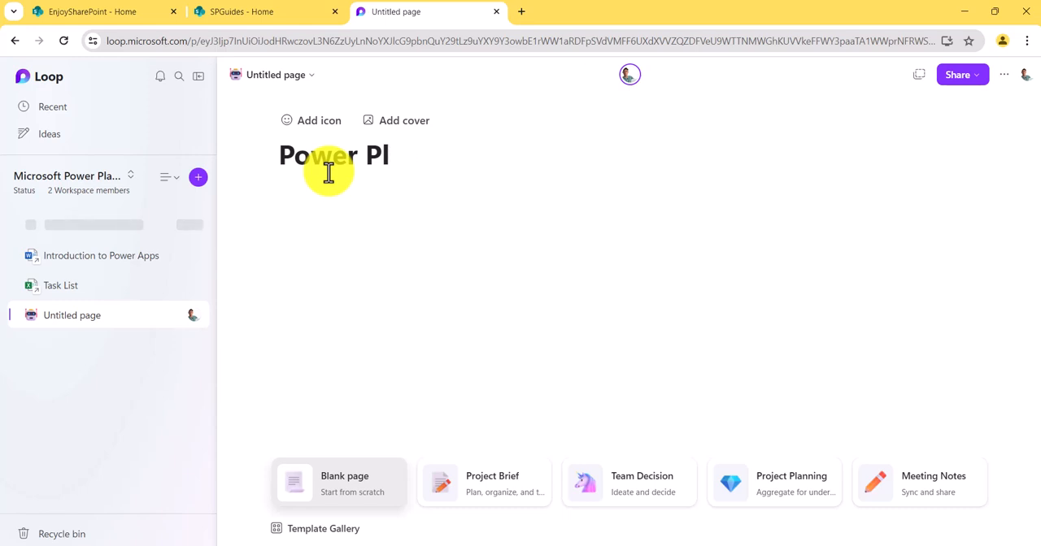
key("BackSpace")
key("BackSpace")
key("BackSpace")
type("App")
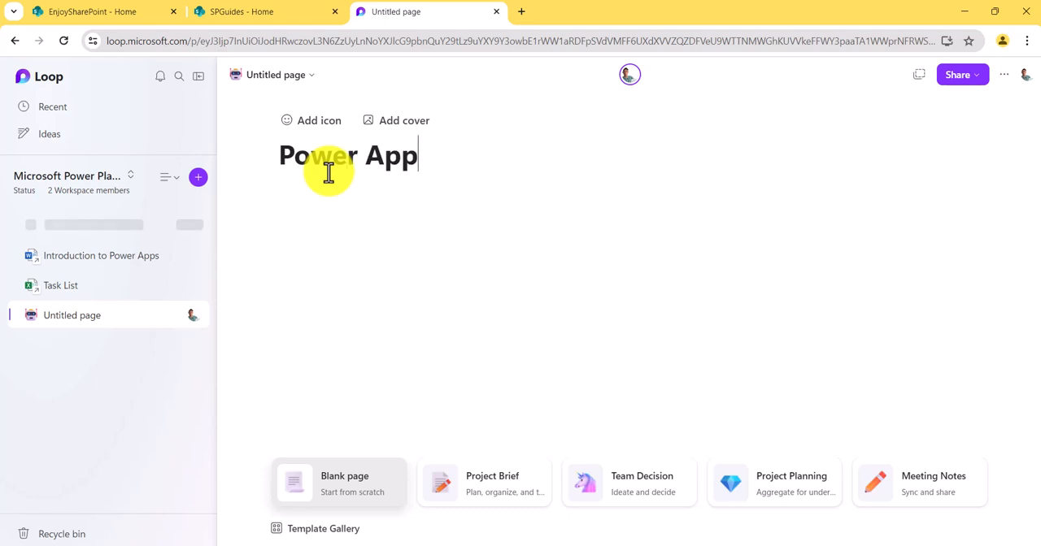
type("s Projeccts")
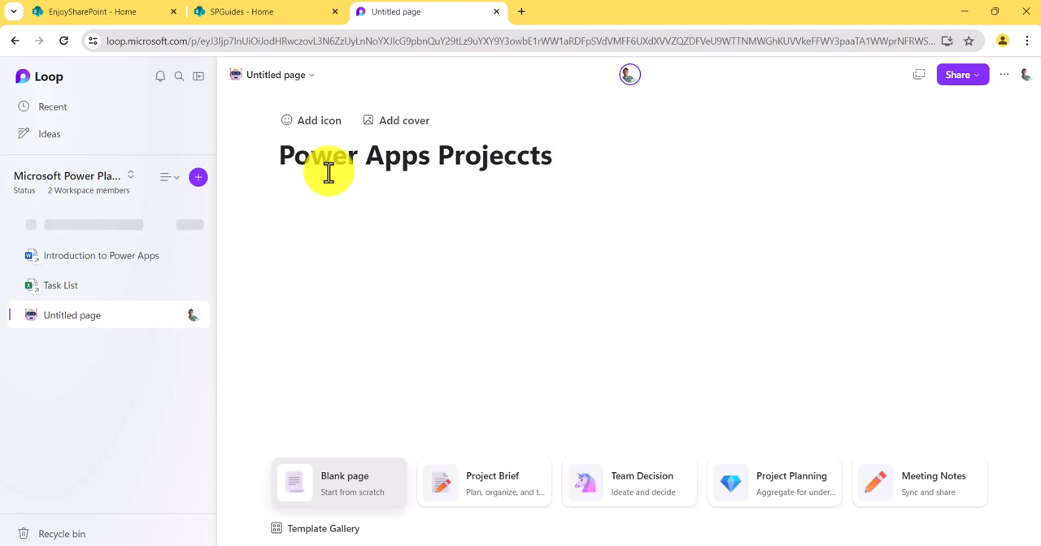
- Search the emojis for "app" and set the orange square 申 emoji as the page icon
left_click(313, 122)
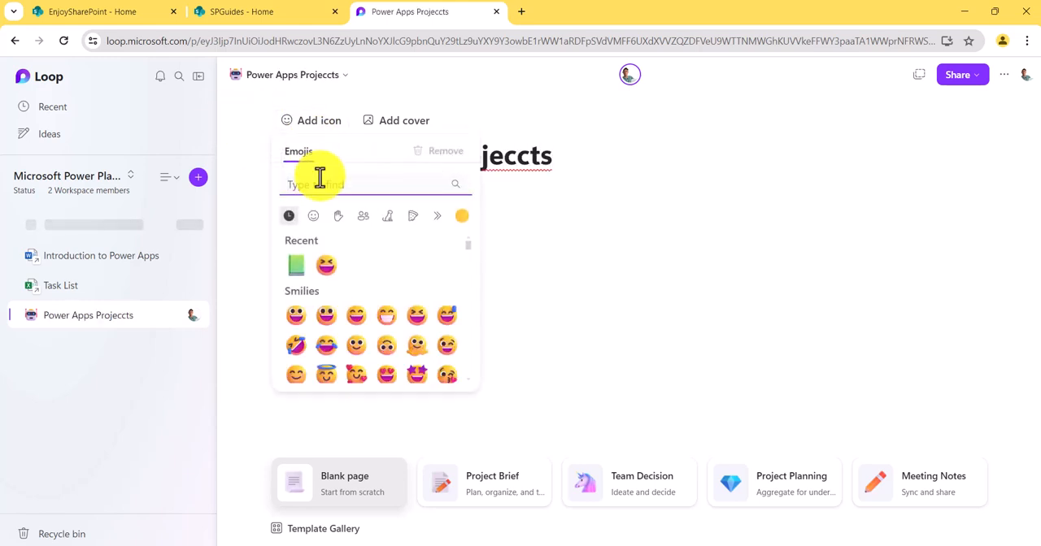
type("app")
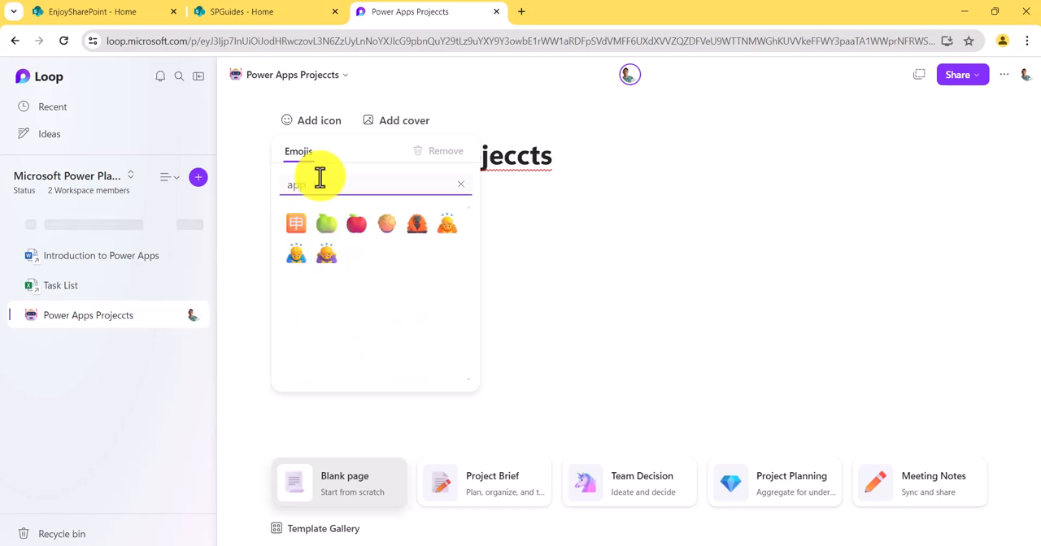
left_click(299, 228)
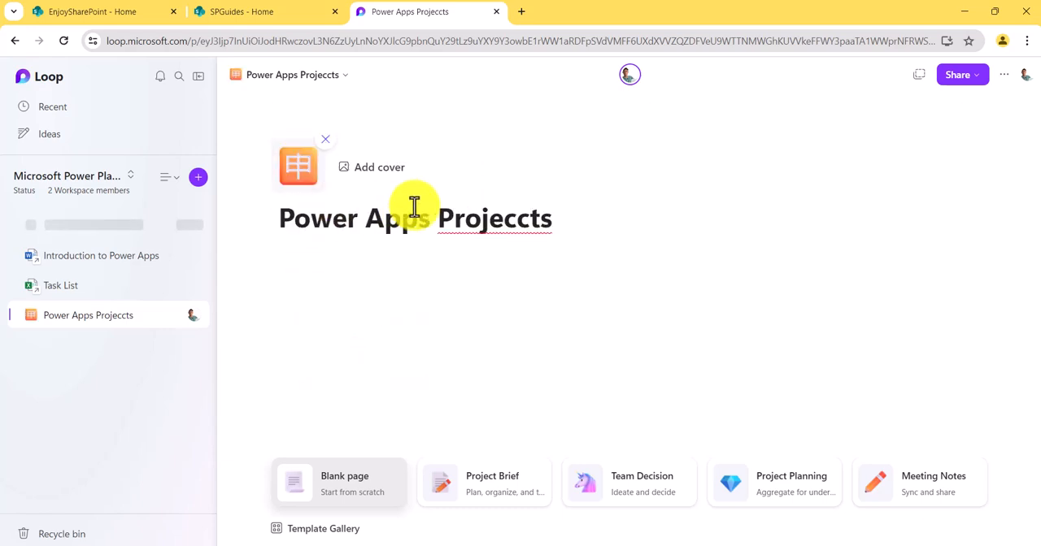
- Try the teal clocks image as the page cover, then add a randomly picked stock image instead
left_click(399, 178)
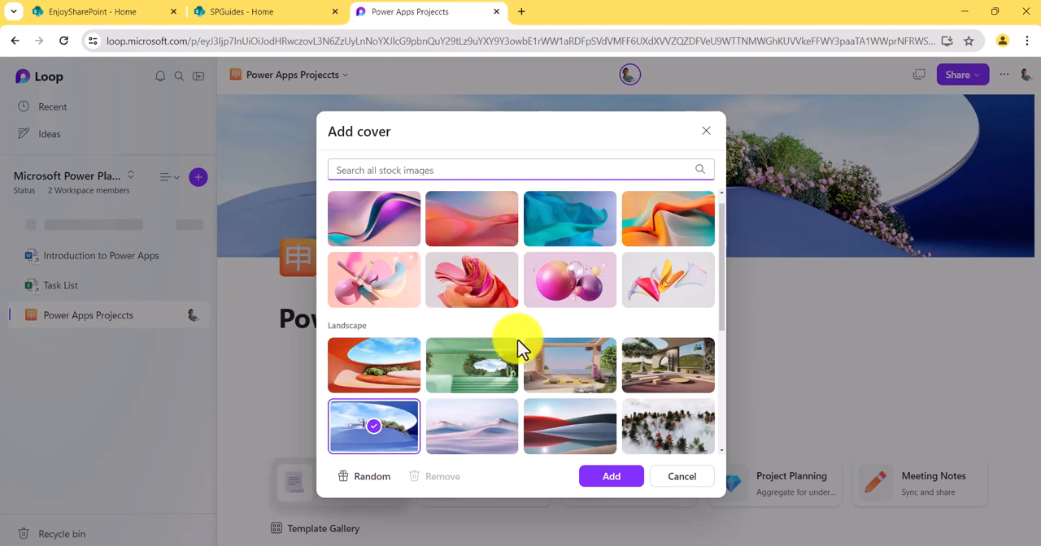
scroll(521, 349, "down", 3)
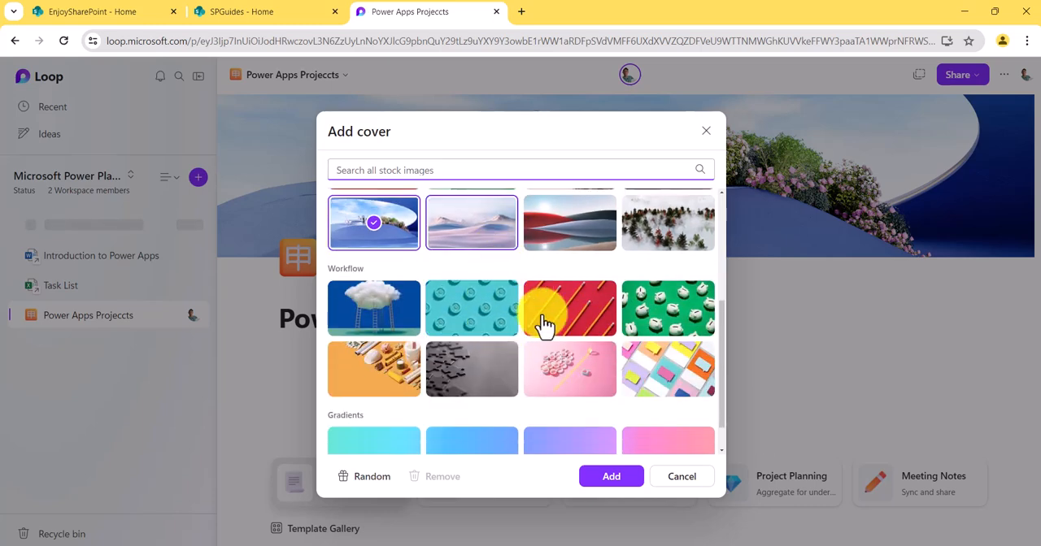
left_click(485, 320)
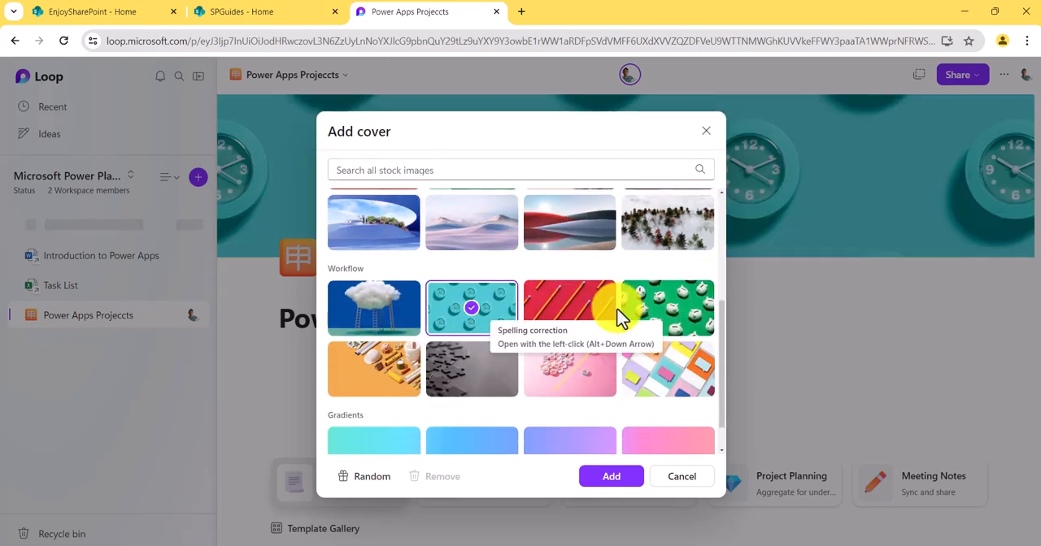
left_click(365, 478)
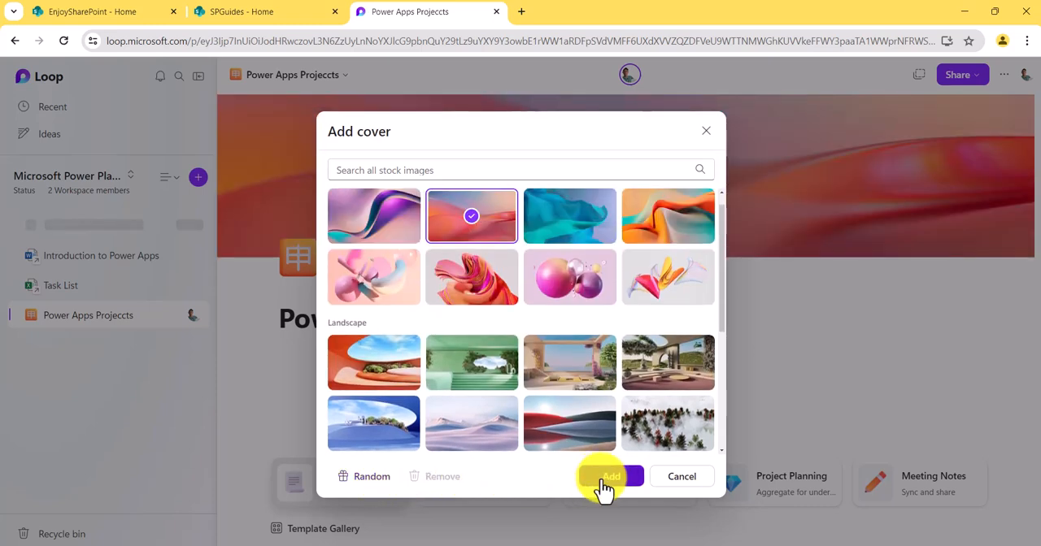
left_click(609, 480)
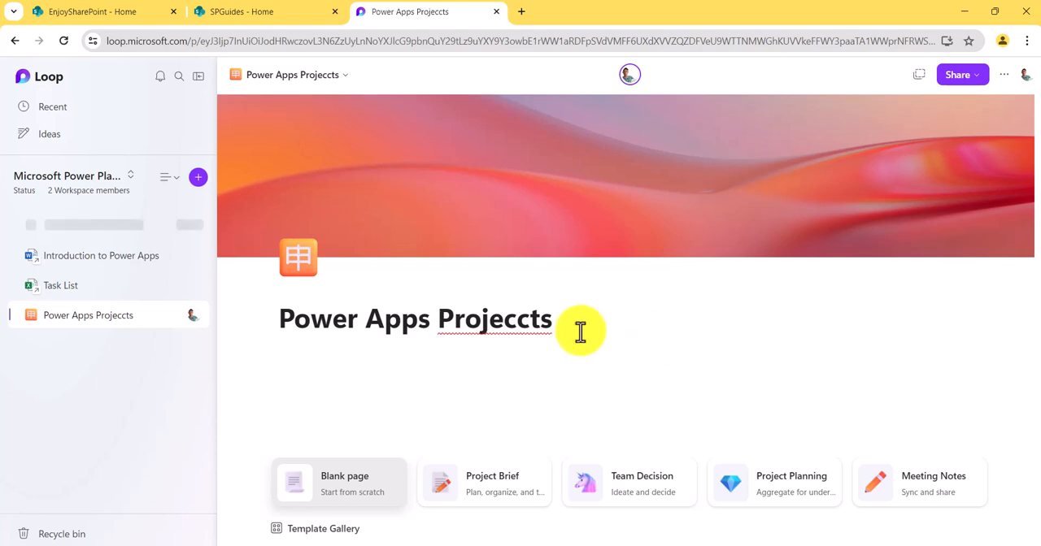
- Correct the page title to "Power Apps Projects" and add the italic line "This is the page for Power Apps projects discussion." below it
left_click(540, 323)
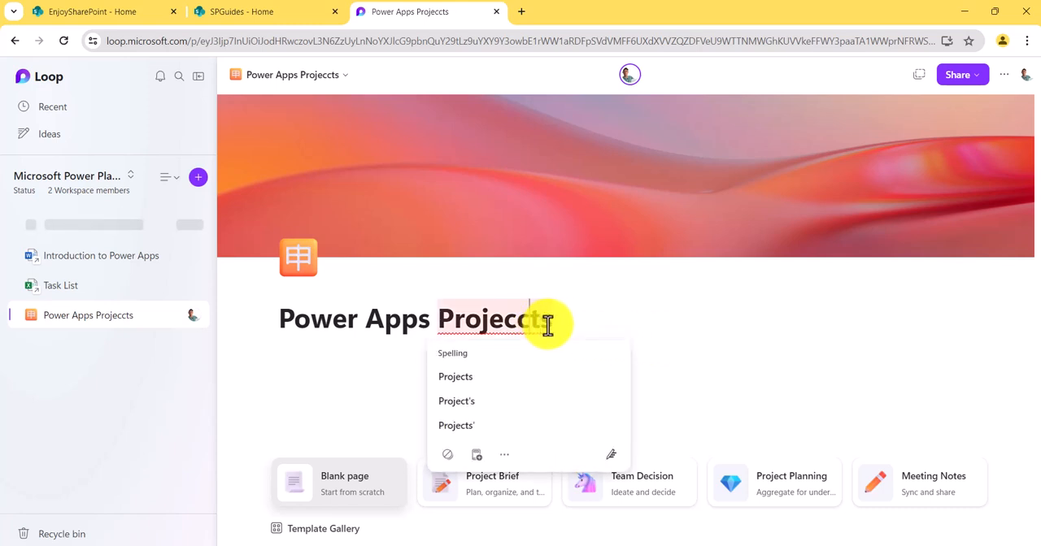
key("BackSpace")
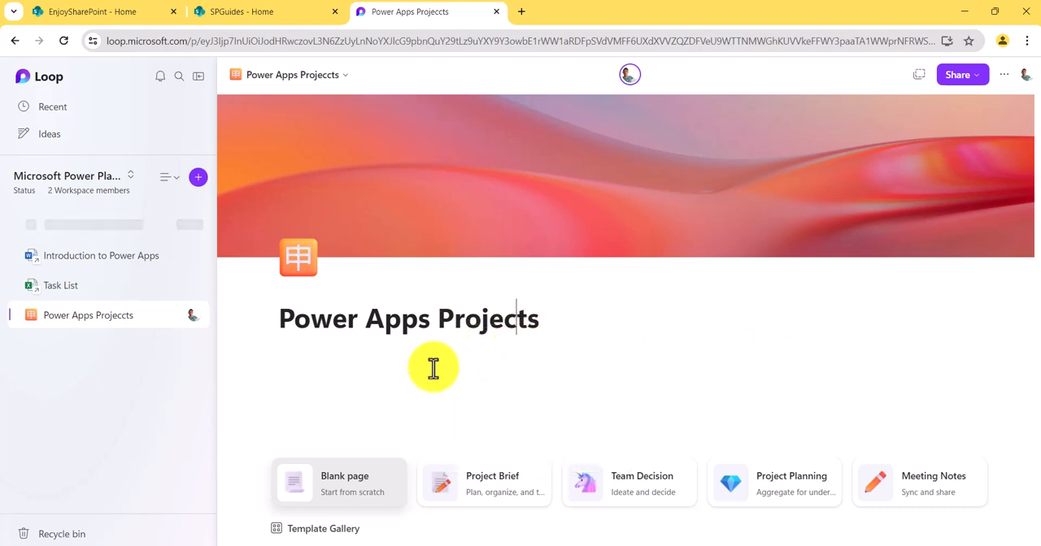
left_click(299, 381)
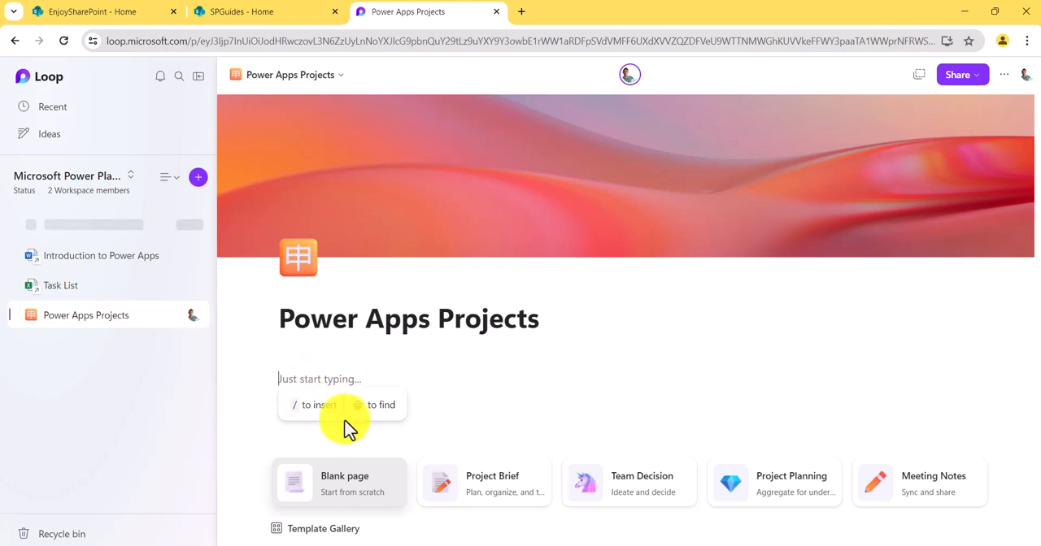
type("/")
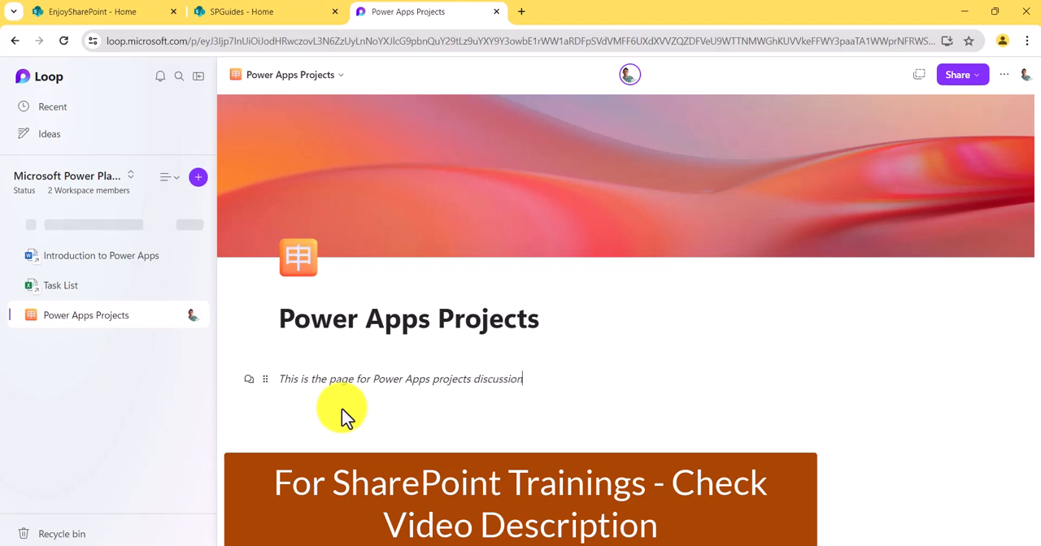
key("Return")
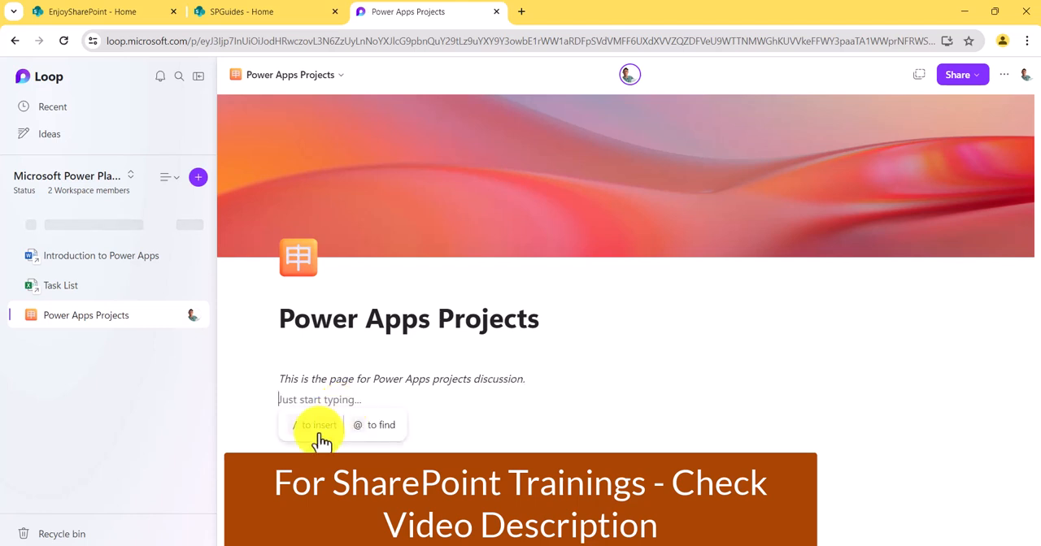
- Look through the insertable elements and insert a Heading 2 line below the introductory sentence
type("/")
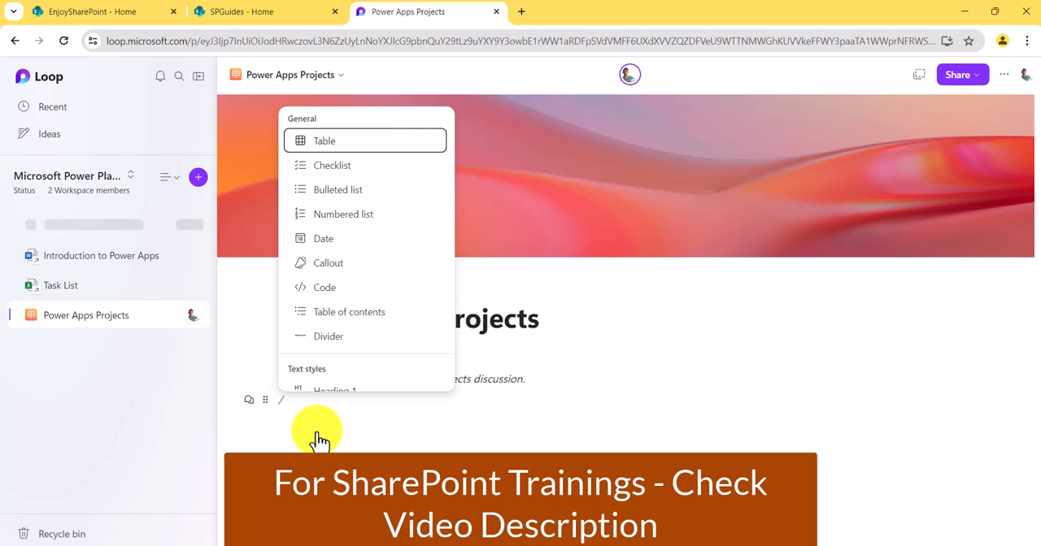
key("Down")
key("Down")
key("Down")
key("Up")
key("Up")
key("Up")
key("Down")
key("Down")
key("Down")
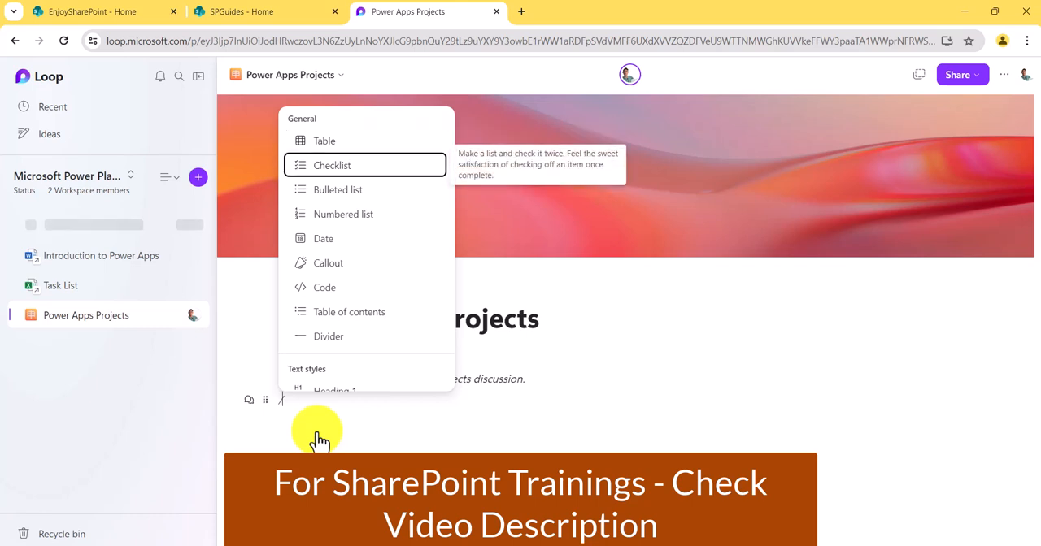
key("Down")
key("Down")
key("Down")
key("Down")
key("Down")
key("Down")
key("Down")
key("Down")
key("Down")
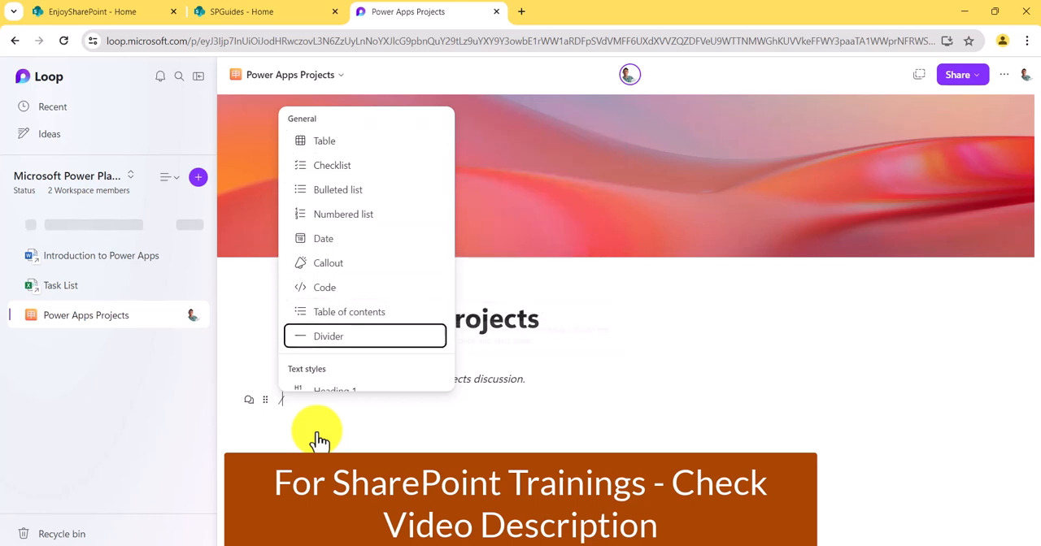
key("Down")
key("Down")
key("Down")
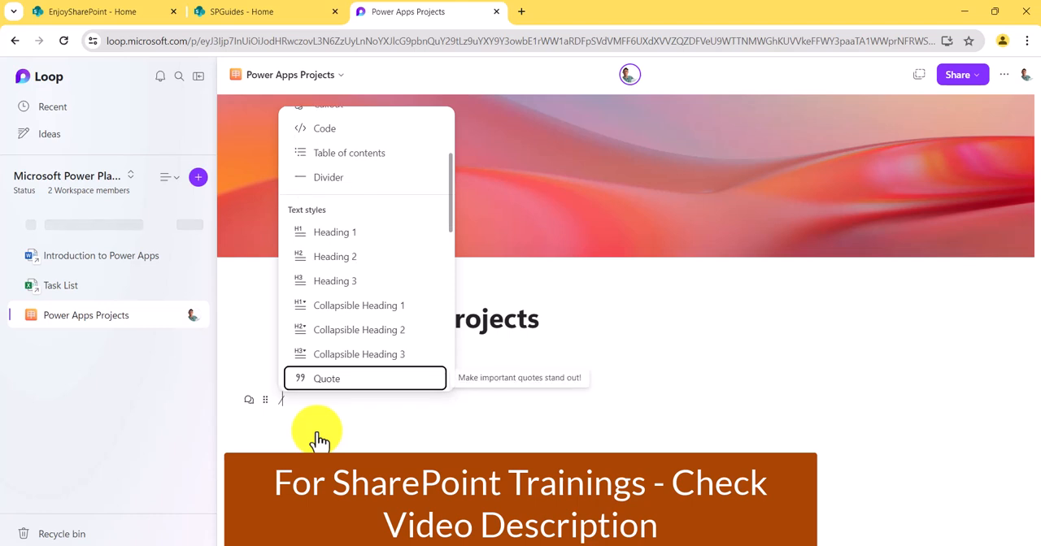
key("Up")
key("Up")
key("Up")
key("Up")
key("Up")
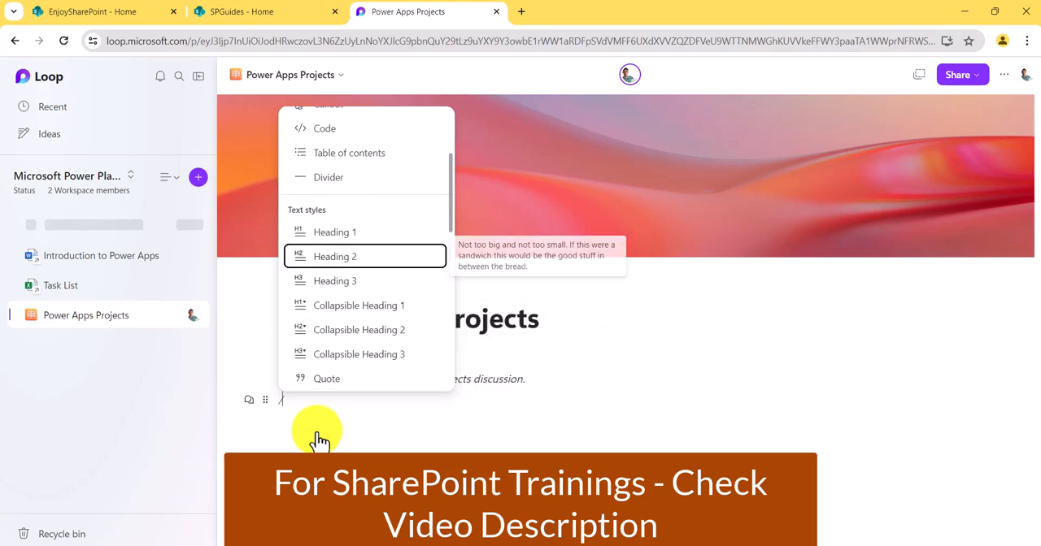
key("BackSpace")
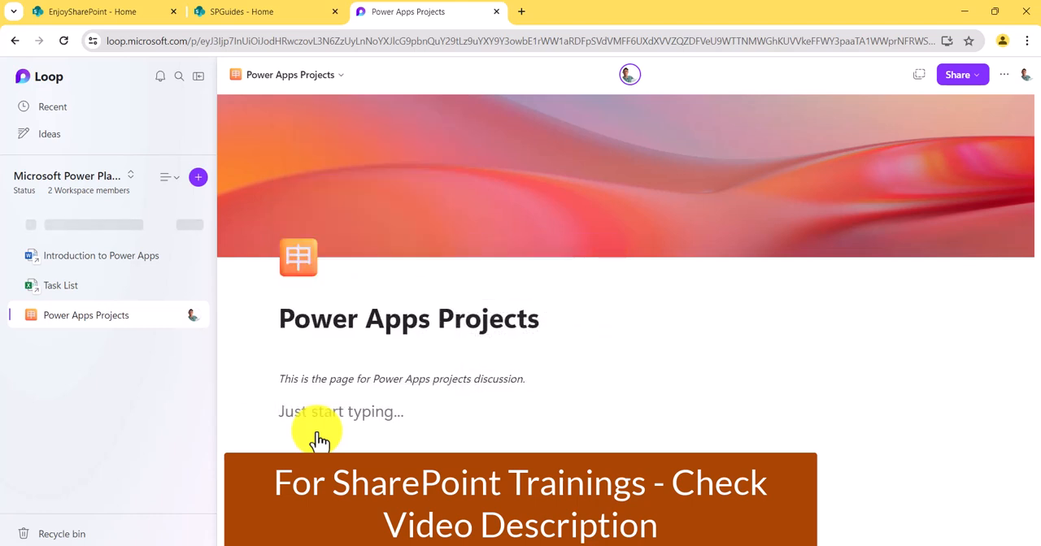
- Enter "Project-1" as the heading text and start a new line below it
type("Introductio")
key("BackSpace")
key("BackSpace")
key("BackSpace")
key("BackSpace")
key("BackSpace")
key("BackSpace")
key("BackSpace")
key("BackSpace")
key("BackSpace")
key("BackSpace")
key("BackSpace")
type("Project")
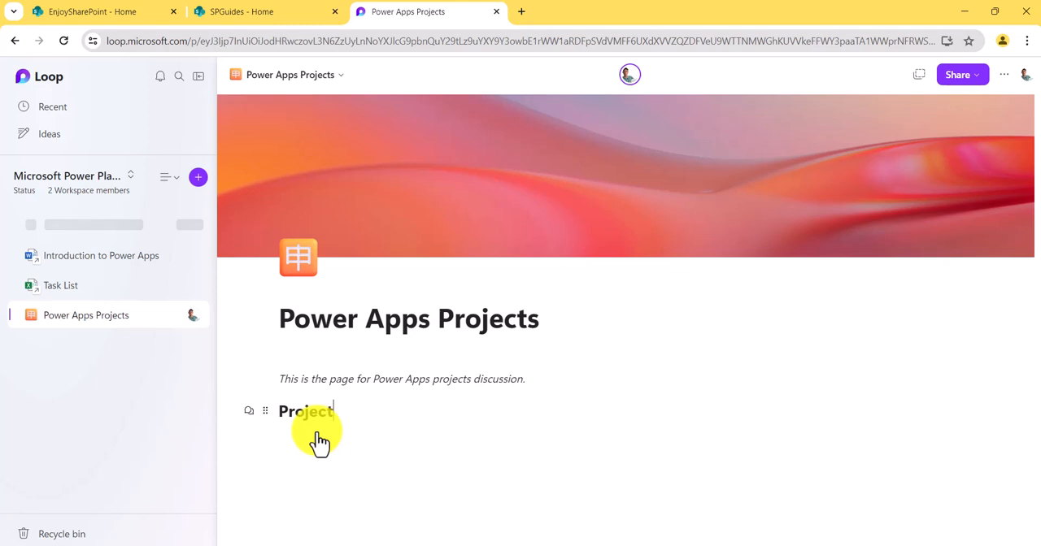
type("-1")
key("Return")
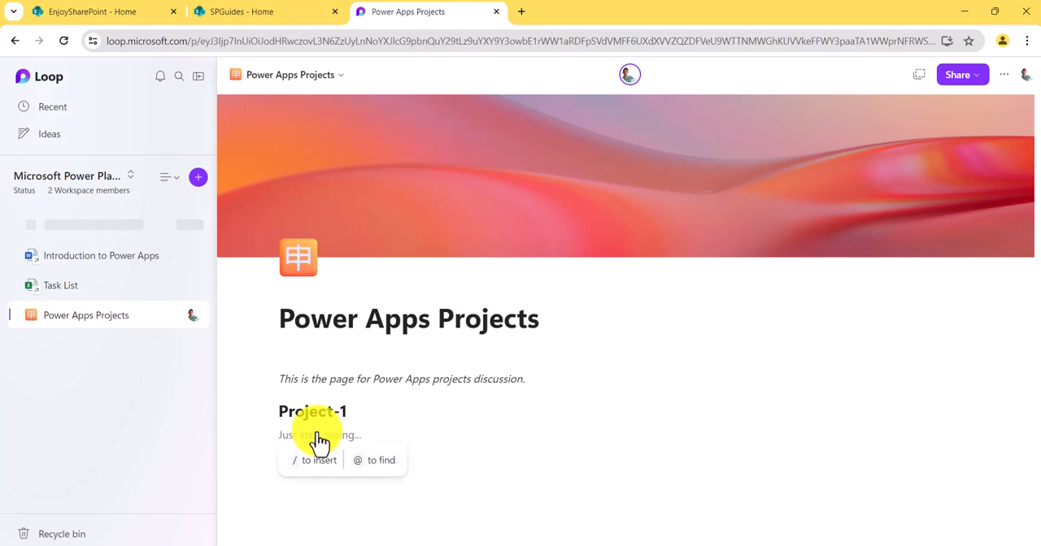
- Enter the line "This is project 1" below the Project-1 heading and start a new line
type("This is")
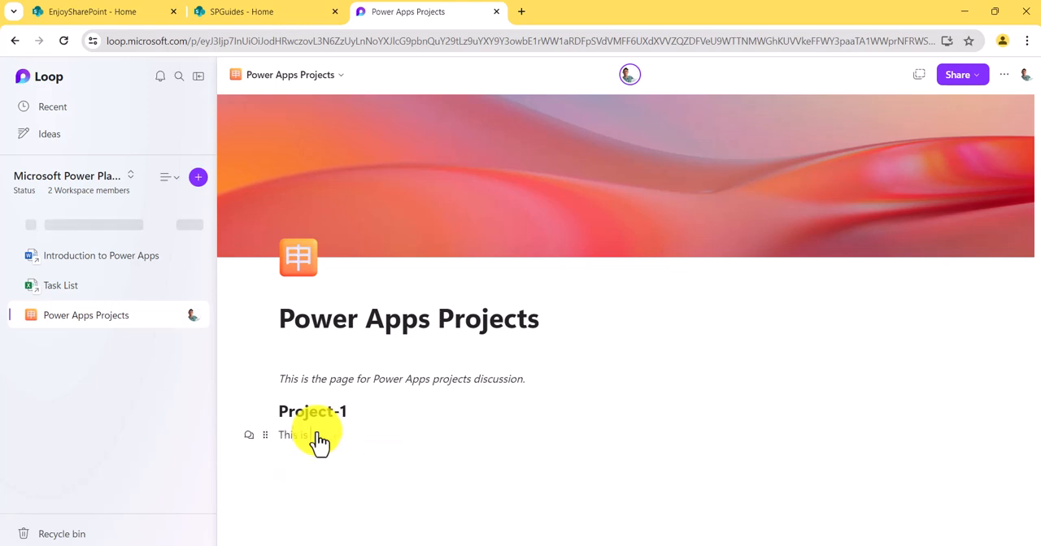
type(" project 1")
key("Return")
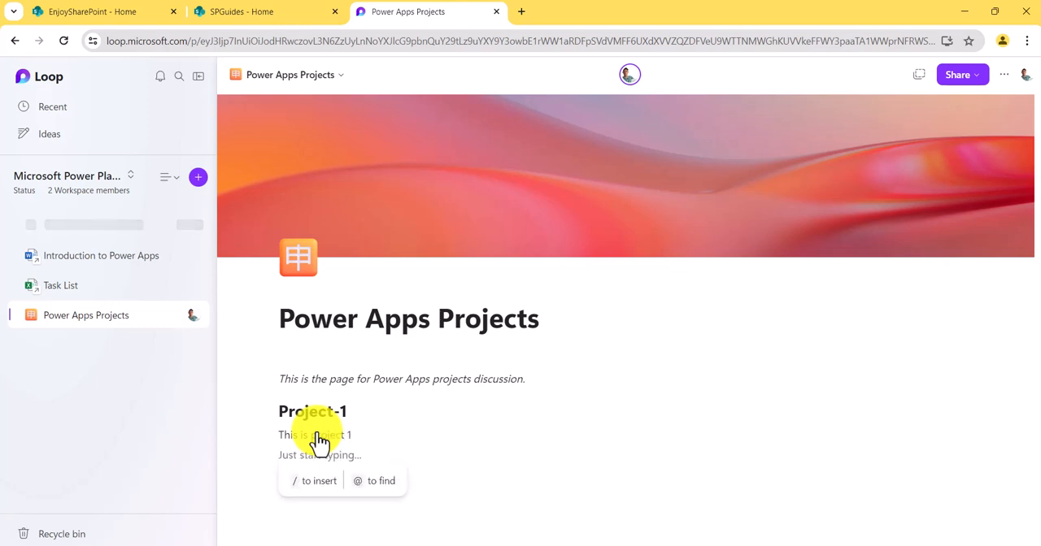
- Insert a Heading 3 line below the project description and enter "Project11" as its text
type("/")
key("Down")
key("Down")
key("Down")
key("Down")
key("Down")
key("Down")
key("Down")
key("Up")
key("Up")
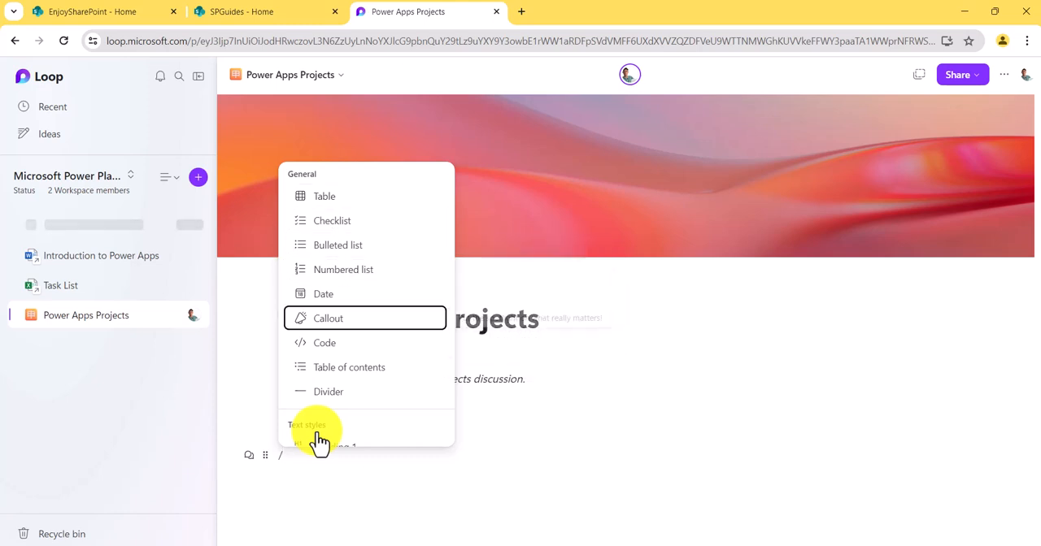
key("Up")
key("Down")
key("Down")
key("Down")
key("Down")
key("Down")
key("Down")
key("Down")
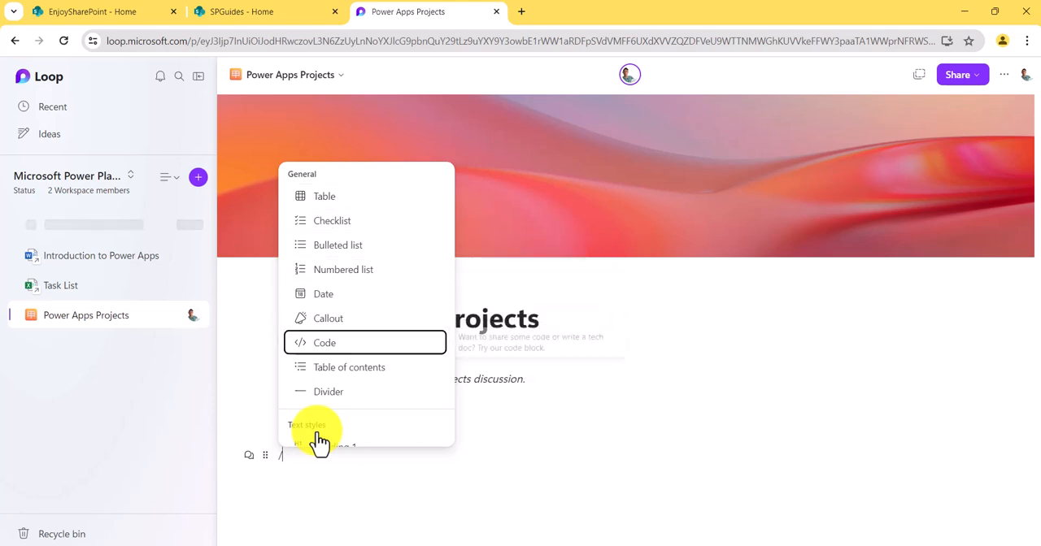
key("Up")
key("Down")
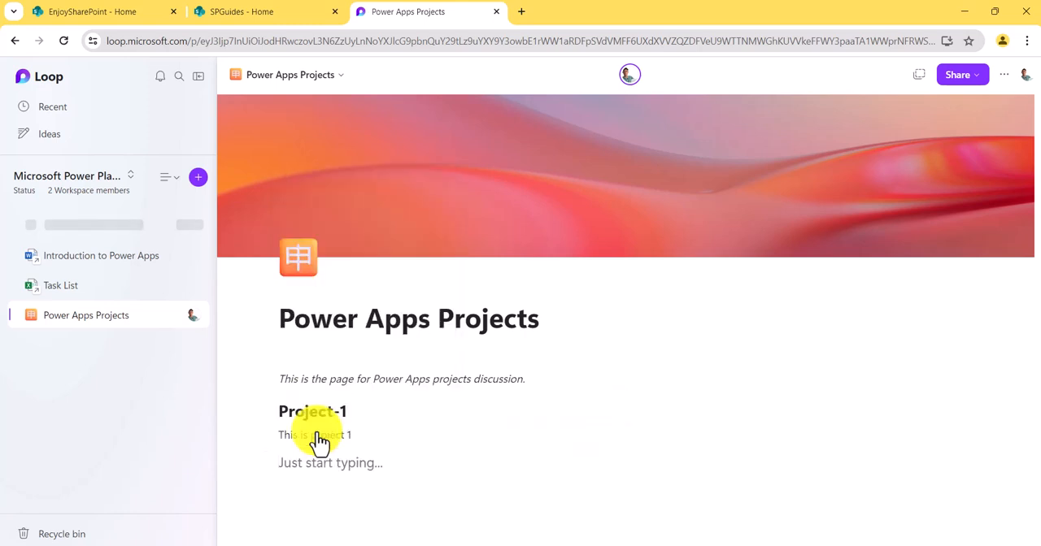
type("Project11")
- Insert a table of contents on a new line directly below the italic introductory sentence
key("Return")
type("/")
key("Down")
key("Down")
key("Down")
key("Down")
key("Down")
key("Down")
key("Down")
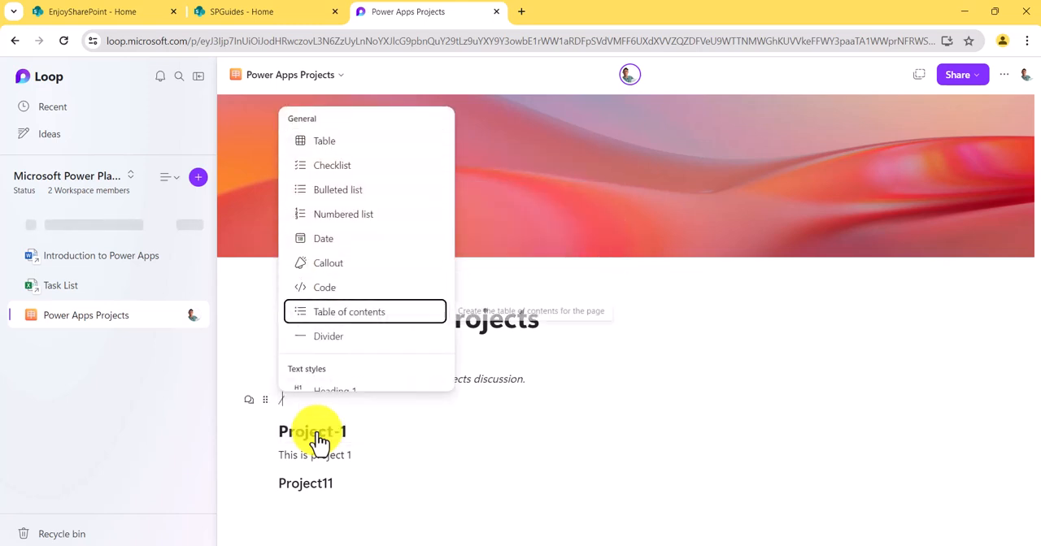
key("Return")
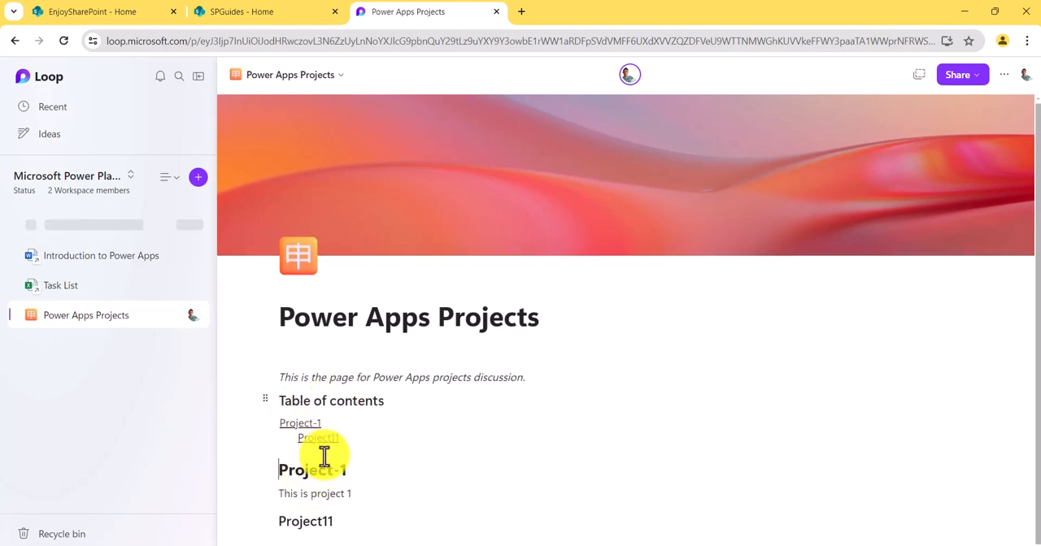
- Insert a Task list template below the Project11 heading and name its first task "Project-1 Task -1"
left_click(392, 515)
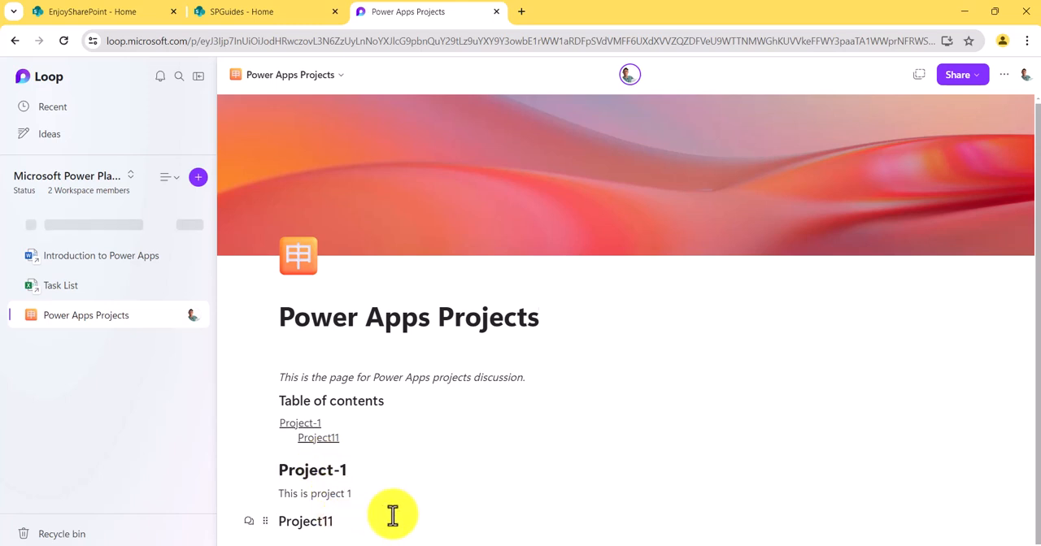
key("Return")
type("/")
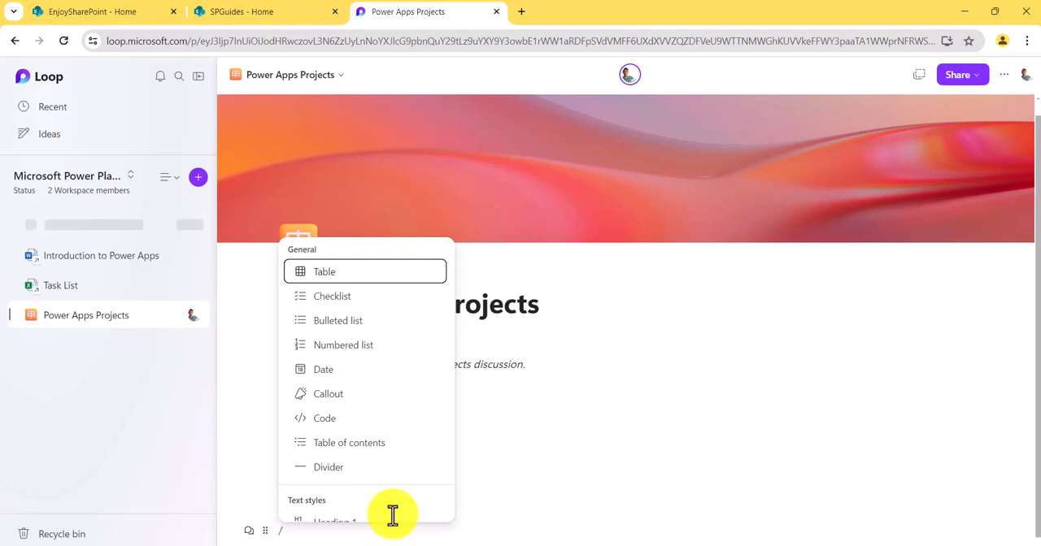
key("Down")
key("Down")
key("Down")
key("Down")
key("Down")
key("Down")
key("Down")
key("Down")
key("Down")
key("Down")
key("Down")
key("Down")
key("Down")
key("Down")
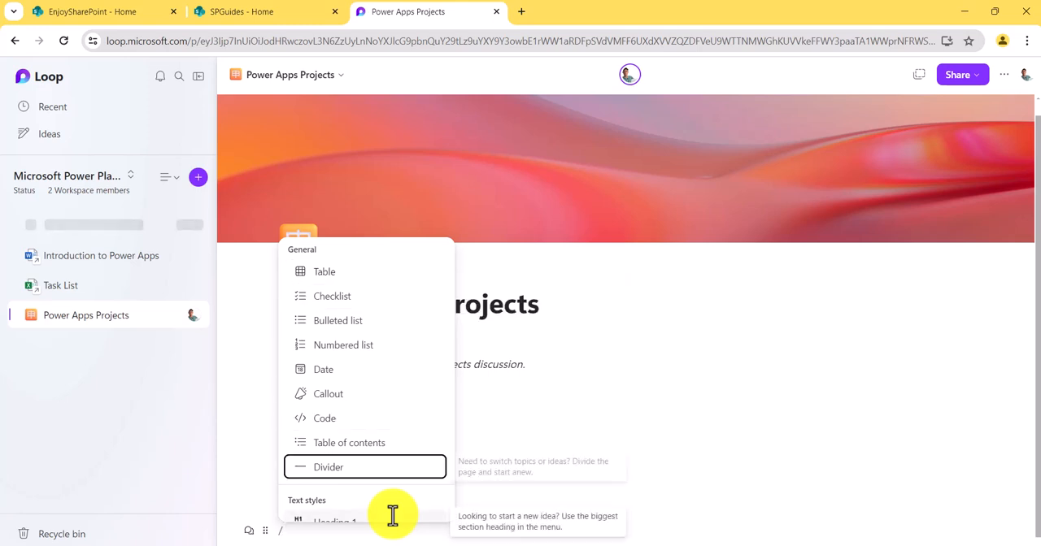
key("Down")
key("Down")
key("Down")
key("Down")
key("Down")
key("Up")
key("Up")
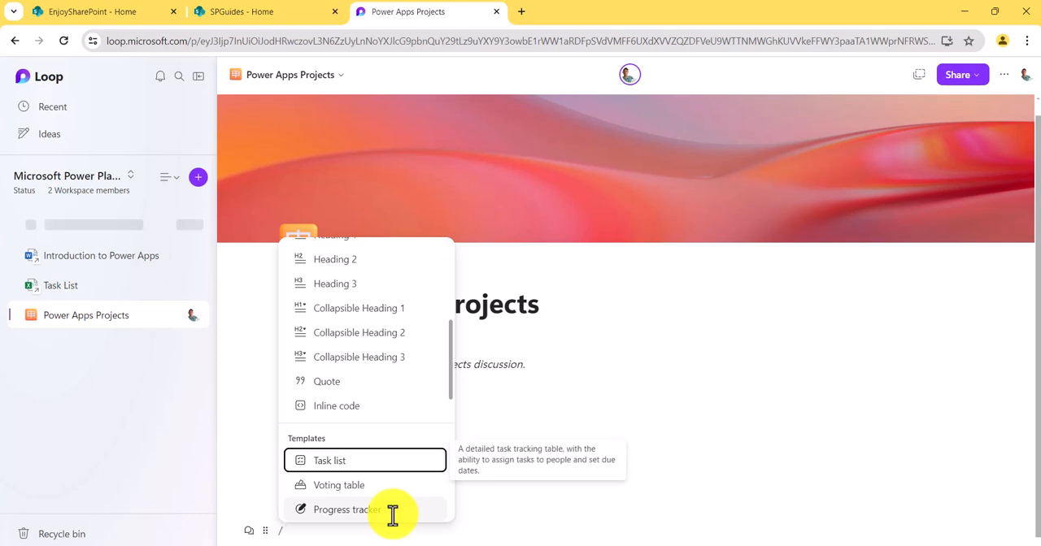
key("Return")
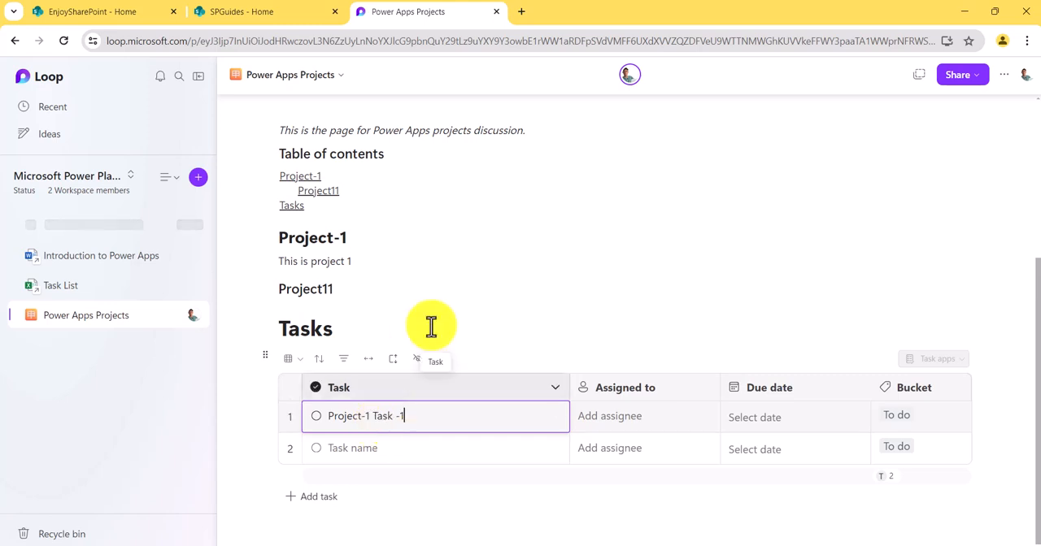
- Add a third, empty task row to the end of the task list
left_click(655, 277)
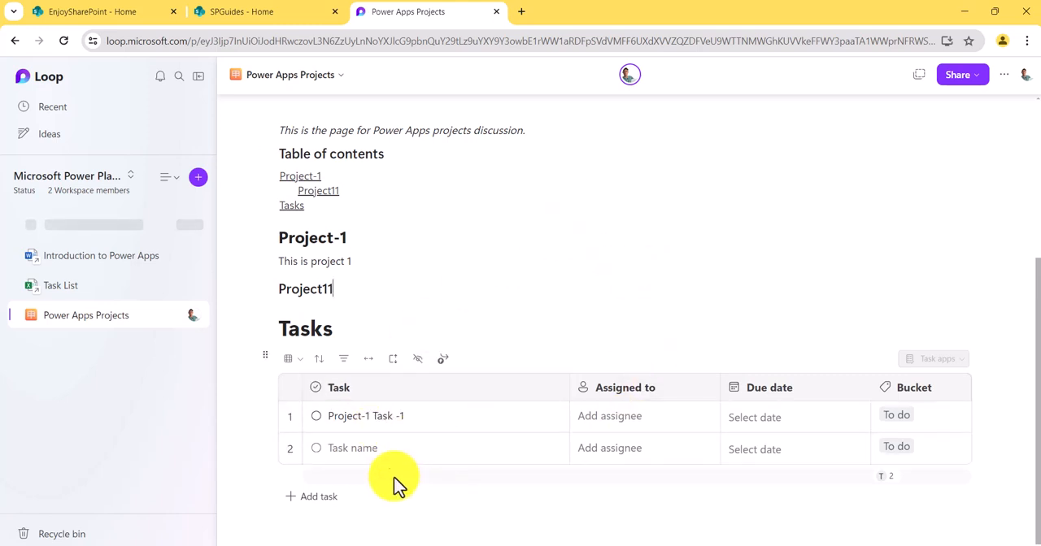
left_click(322, 498)
scroll(430, 419, "down", 1)
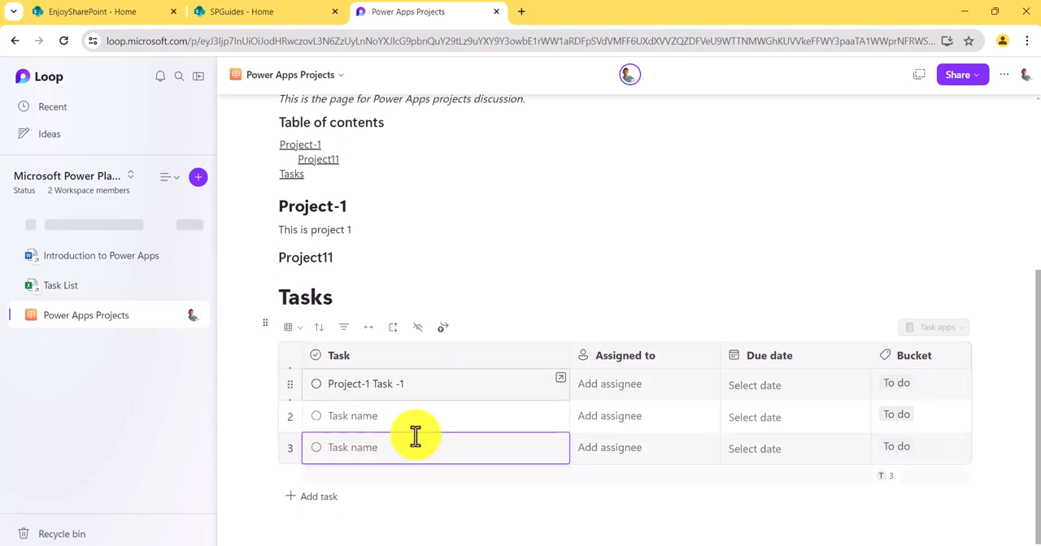
left_click(610, 241)
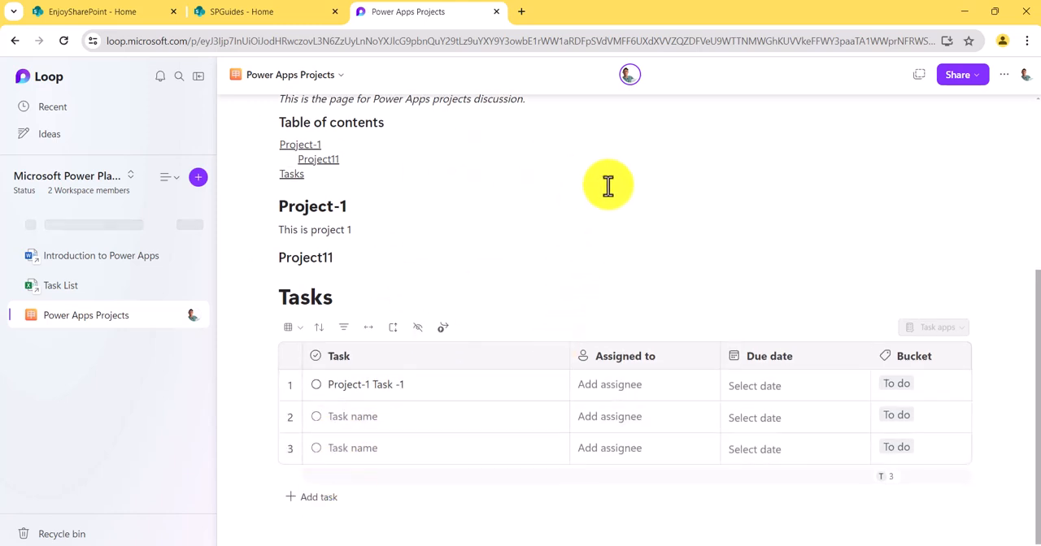
scroll(606, 228, "up", 5)
scroll(610, 235, "down", 3)
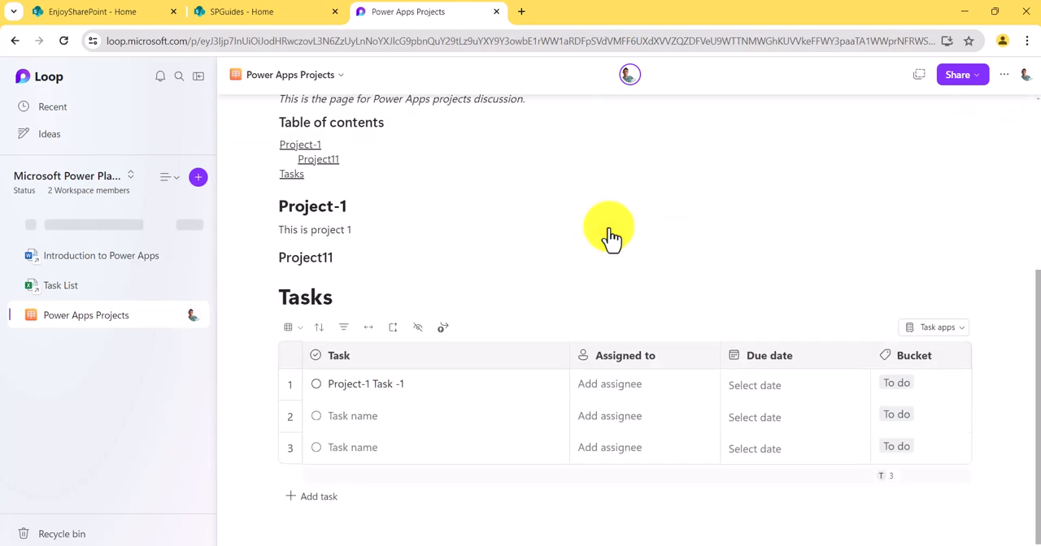
- Look through the insertable elements and add a bulleted list below the task table with the items "Item-1" and "Item-2"
left_click(314, 529)
type("/")
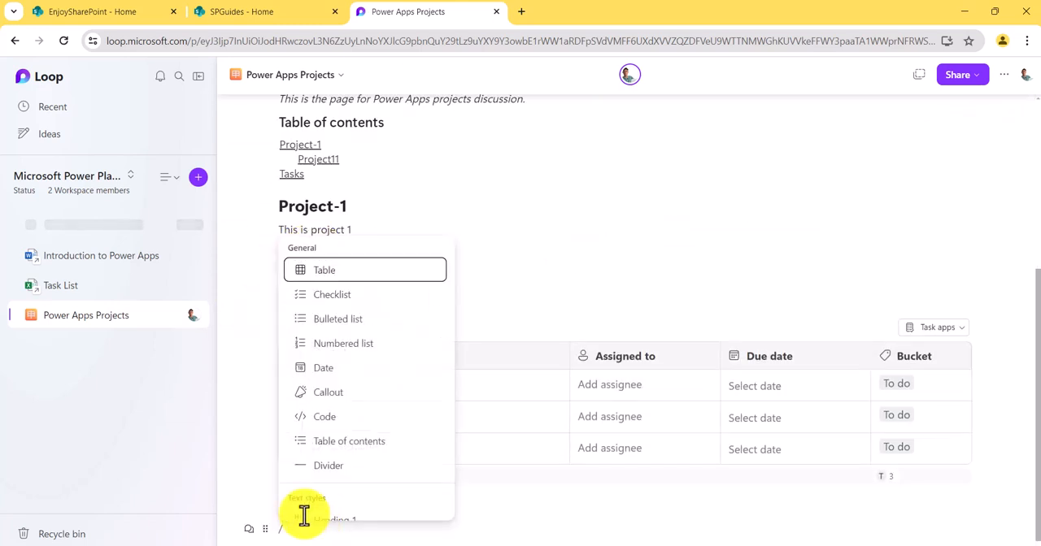
scroll(334, 398, "down", 3)
scroll(333, 398, "down", 10)
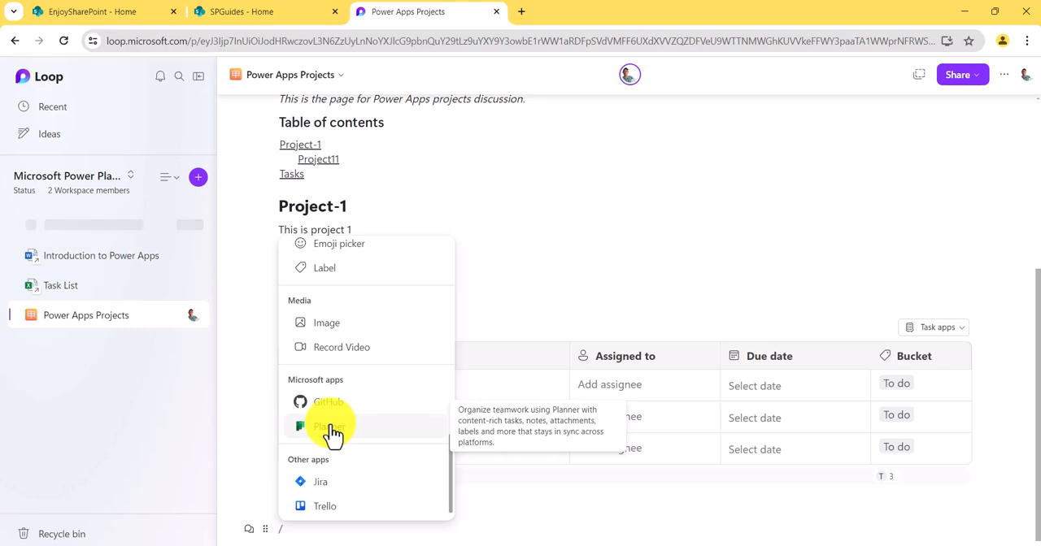
scroll(363, 358, "up", 1)
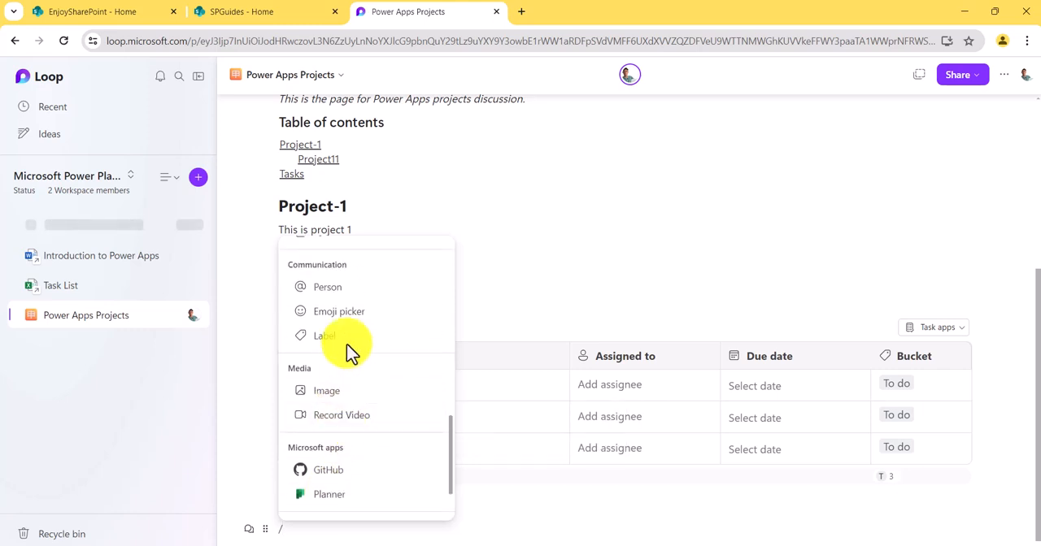
scroll(356, 358, "up", 2)
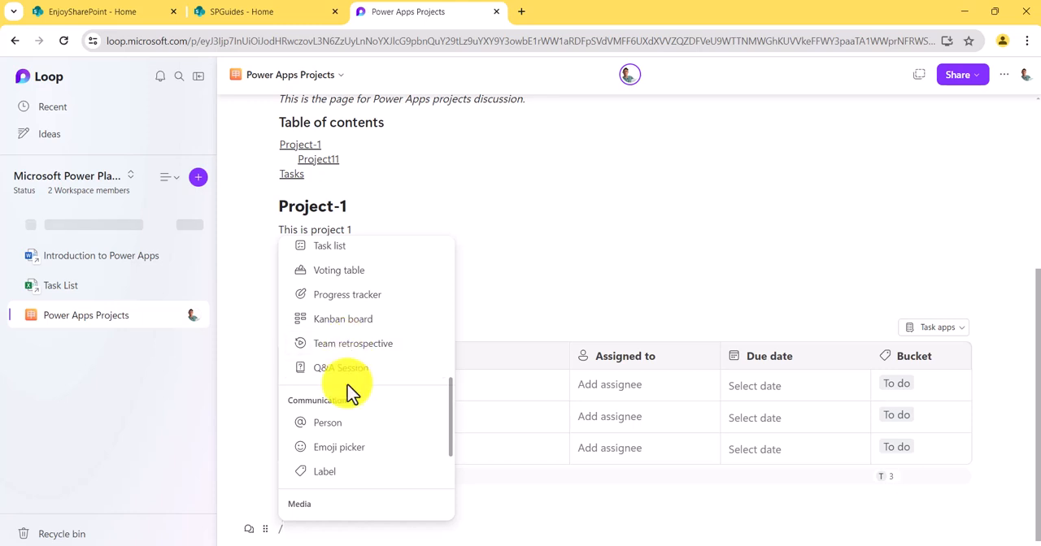
scroll(350, 368, "up", 3)
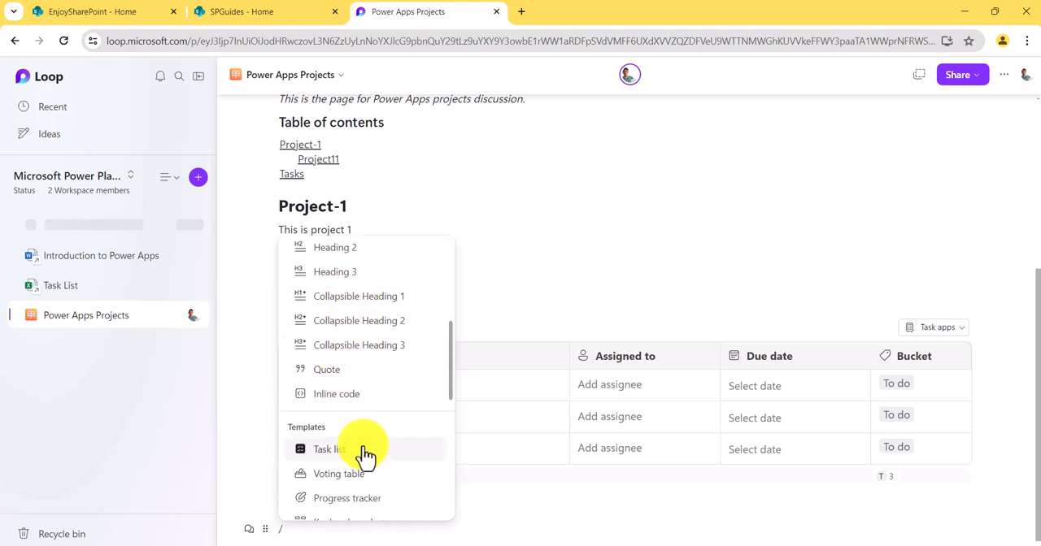
scroll(366, 325, "up", 3)
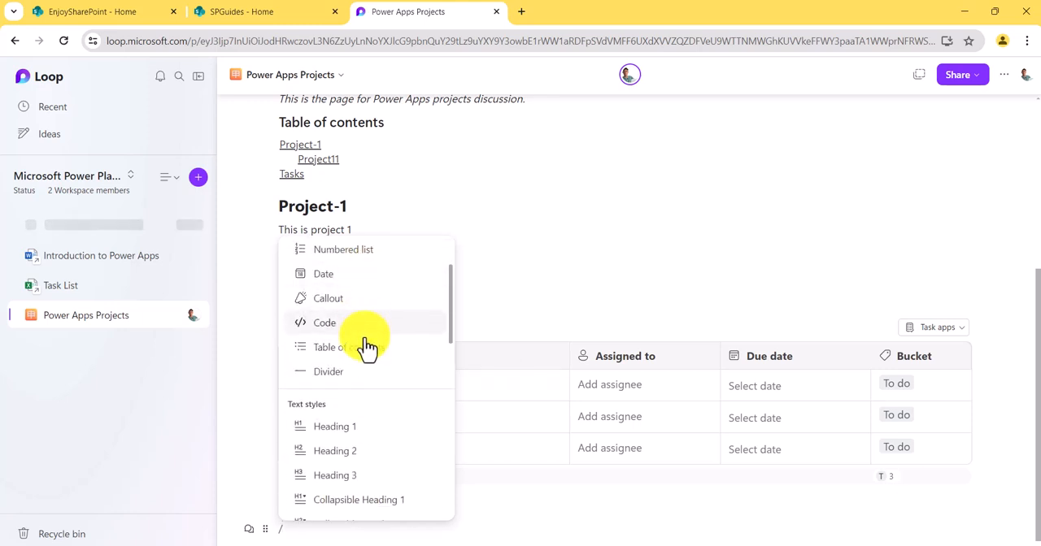
scroll(366, 337, "up", 2)
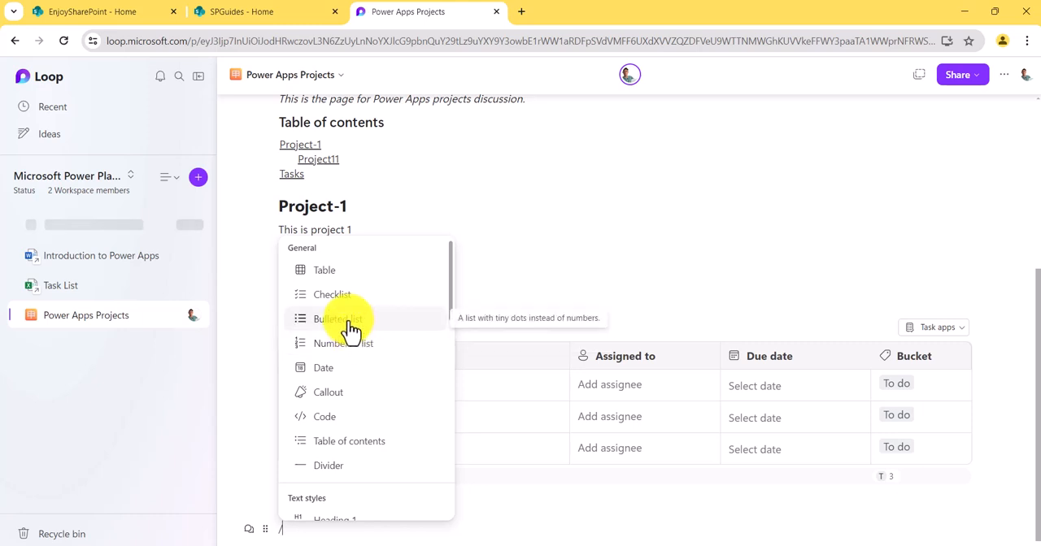
left_click(345, 320)
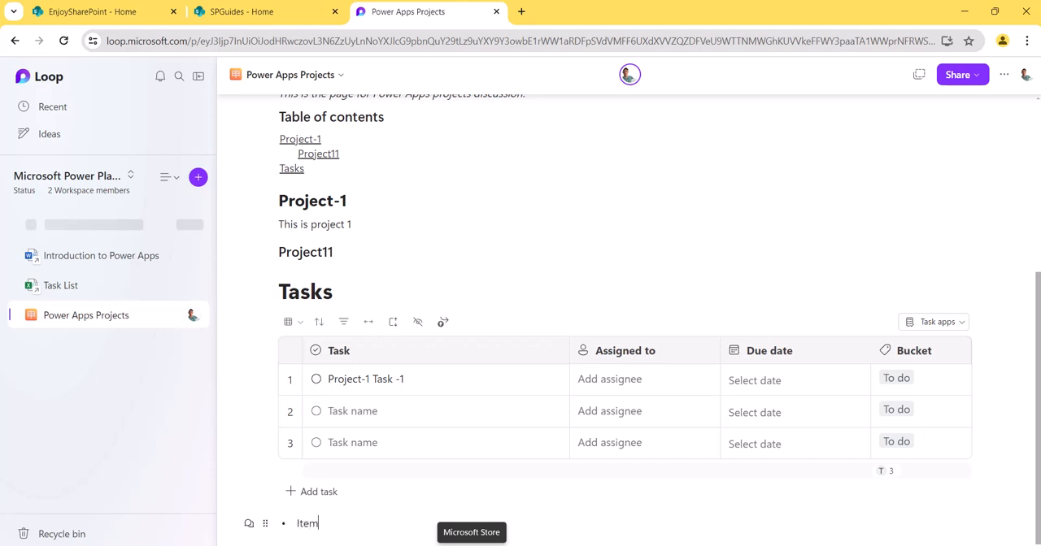
type("1")
key("Return")
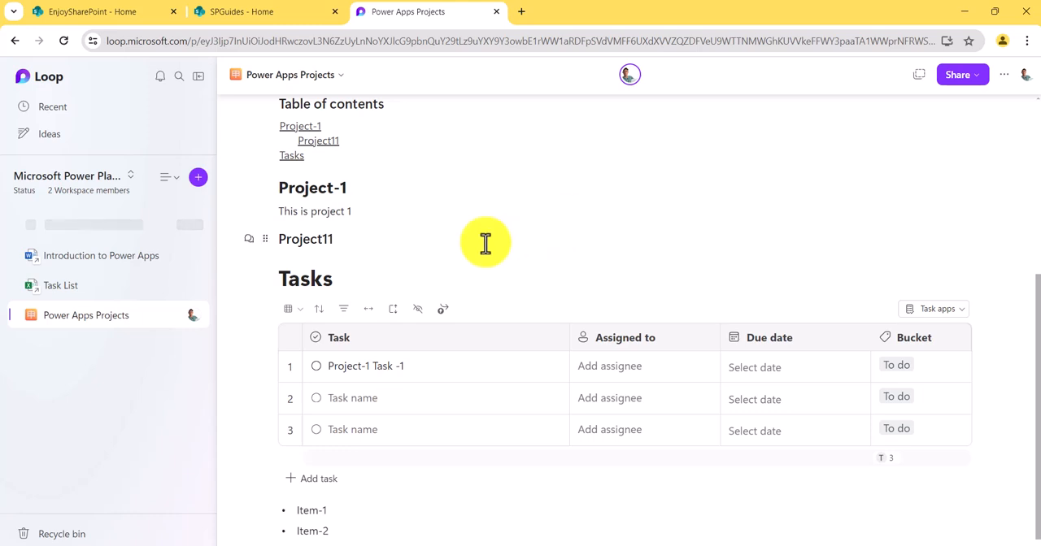
- Review the Power Apps Projects page, then reopen its workspace from the Loop home page and look over the page content
scroll(537, 244, "up", 5)
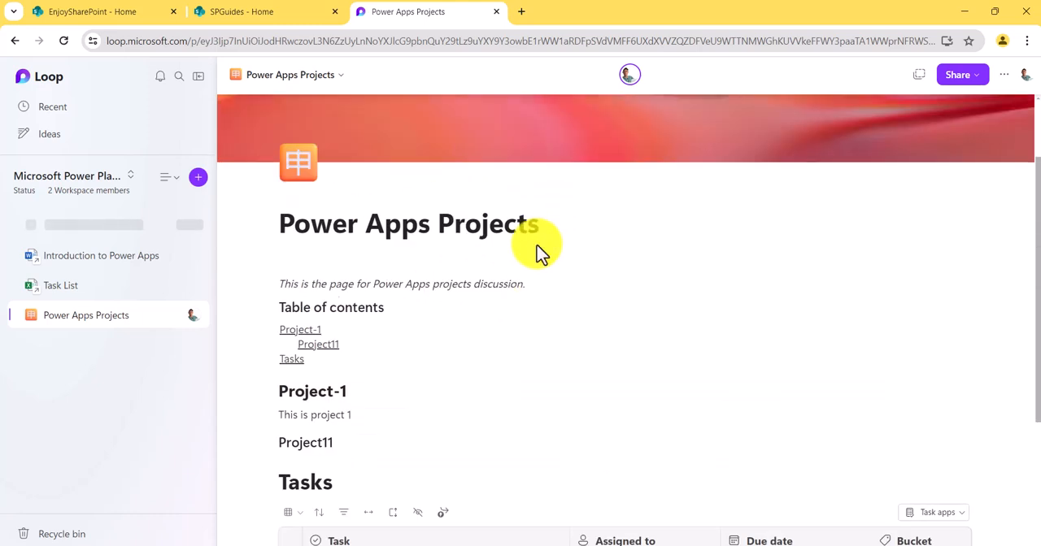
scroll(539, 255, "down", 3)
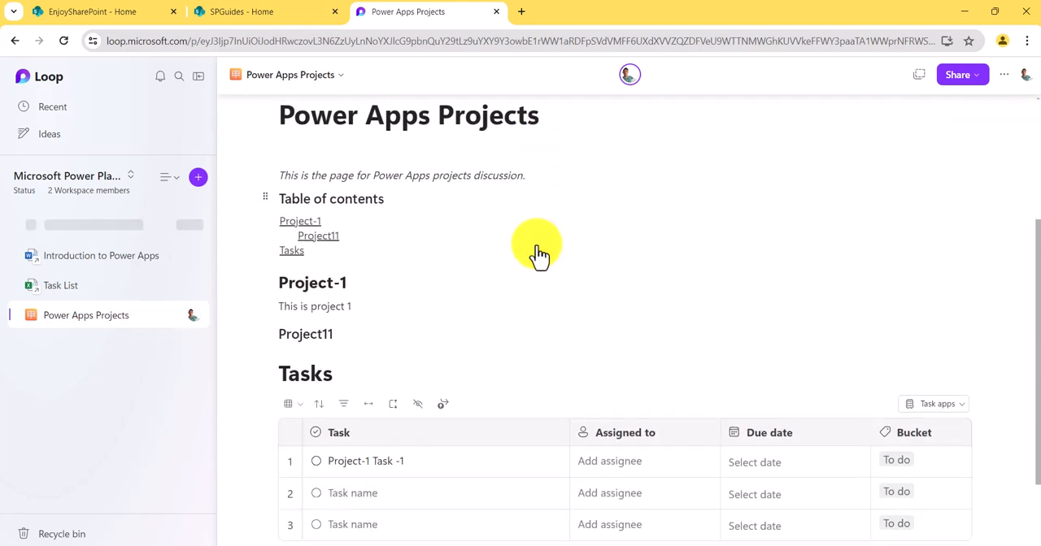
left_click(27, 81)
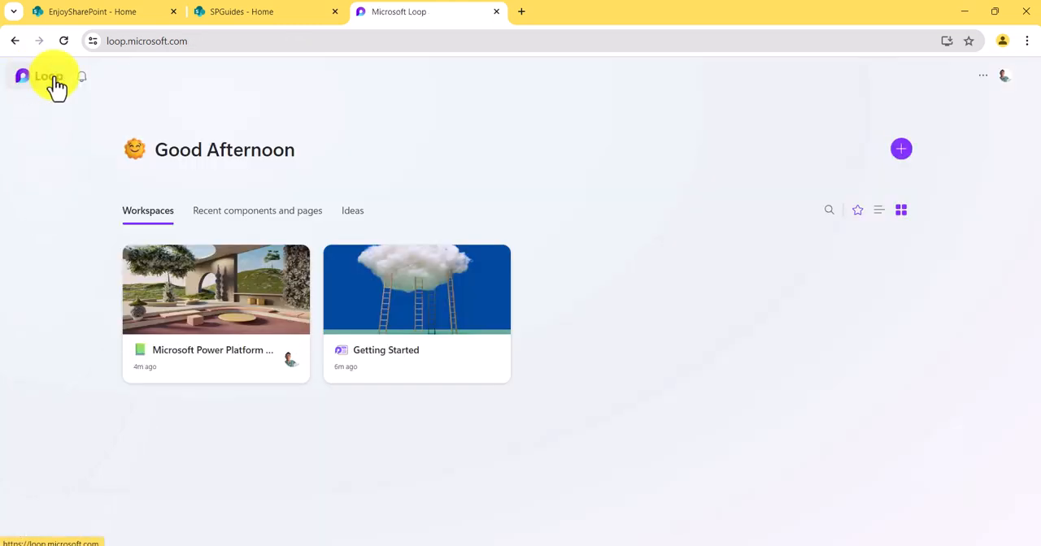
left_click(203, 297)
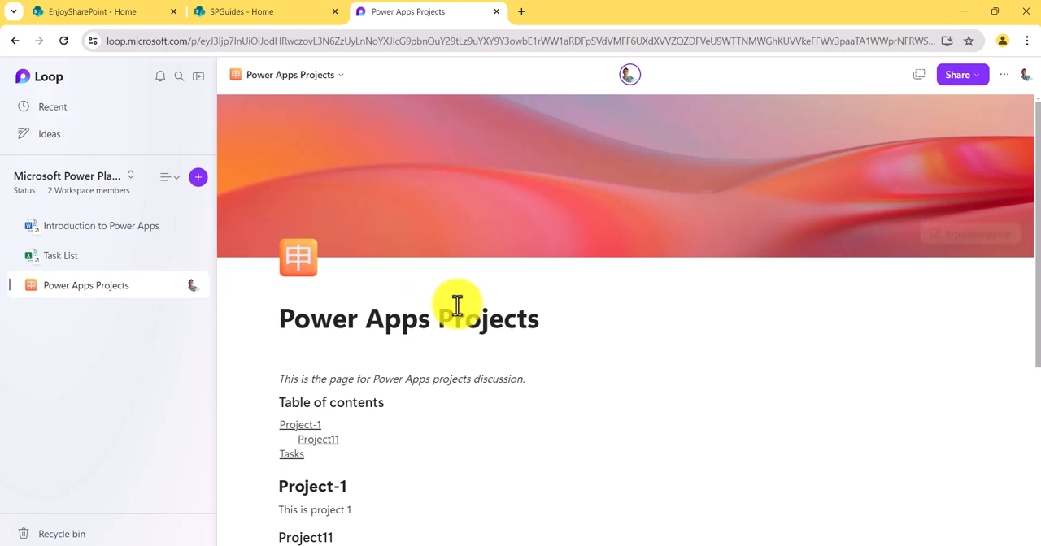
scroll(453, 302, "down", 3)
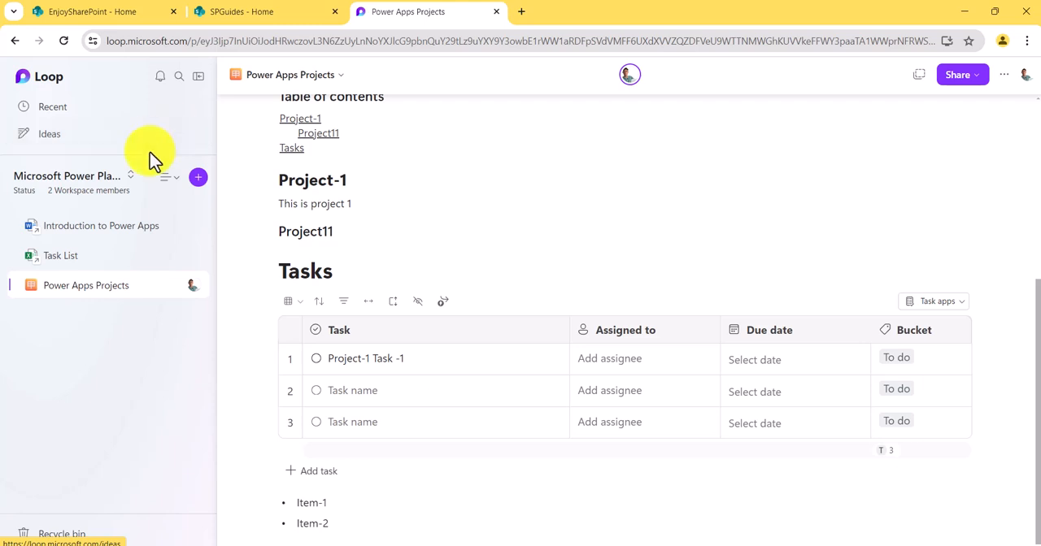
- Return to the Loop home page and invite User2 as a member of the Microsoft Power Platform Projects workspace
left_click(55, 83)
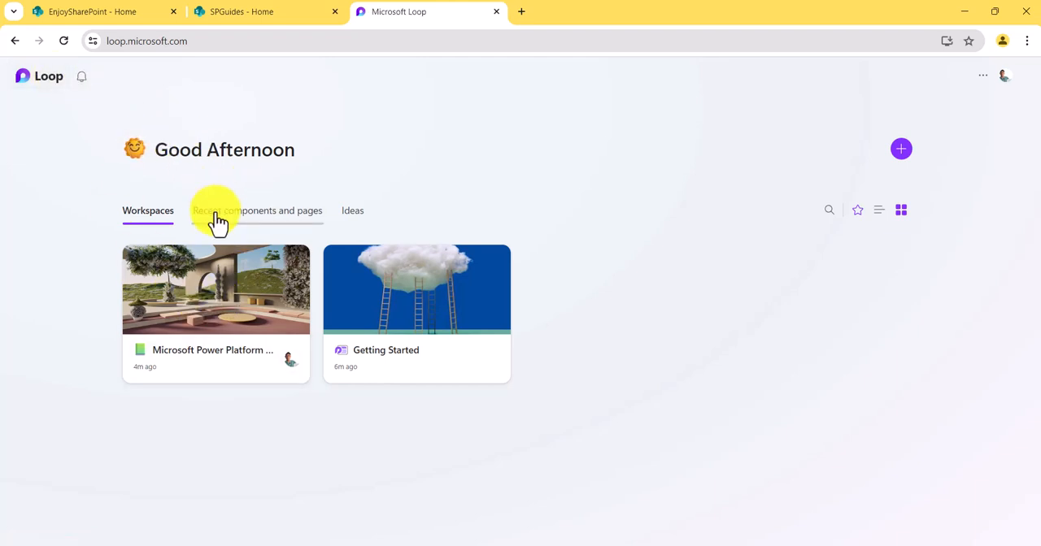
left_click(294, 261)
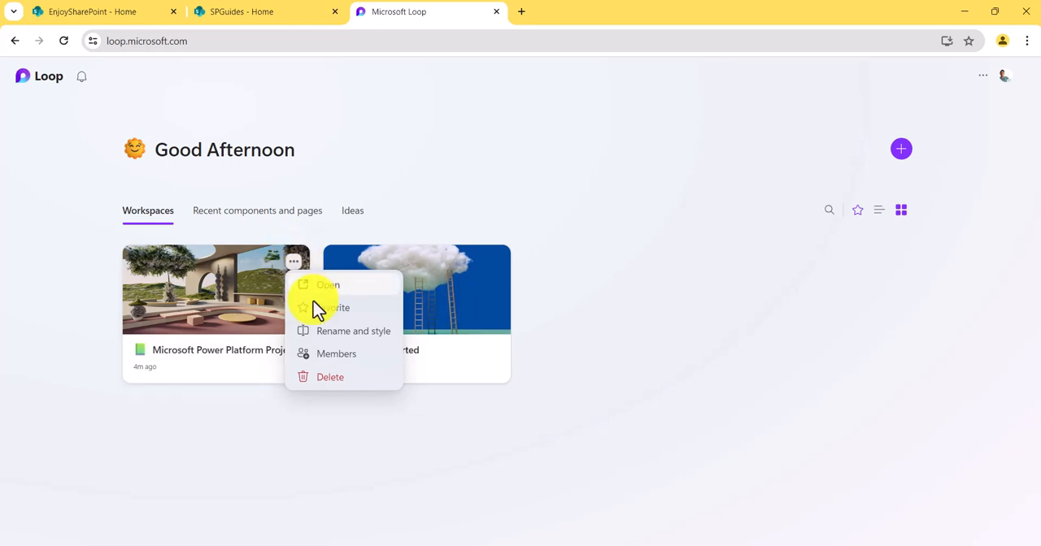
left_click(336, 356)
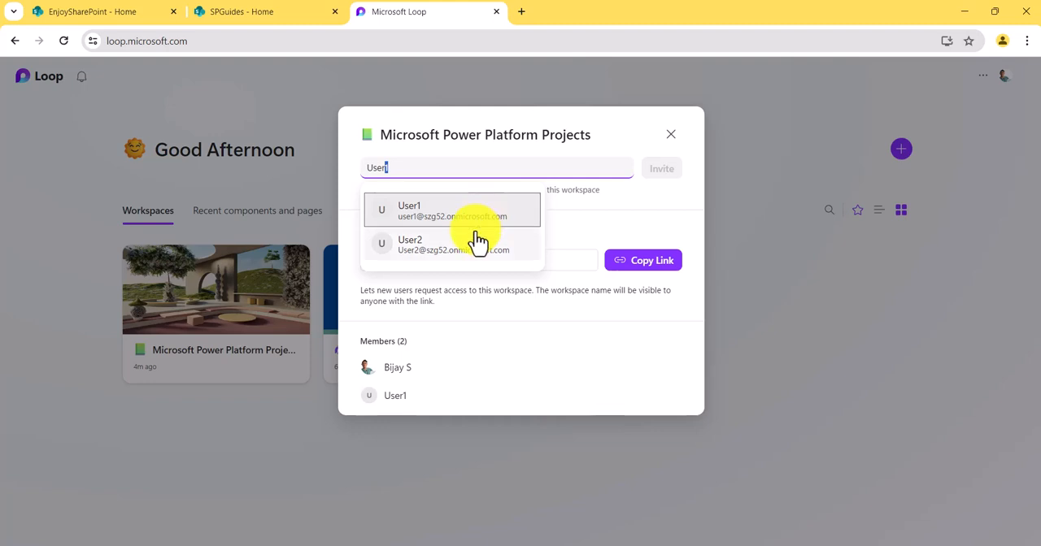
left_click(465, 260)
left_click(656, 194)
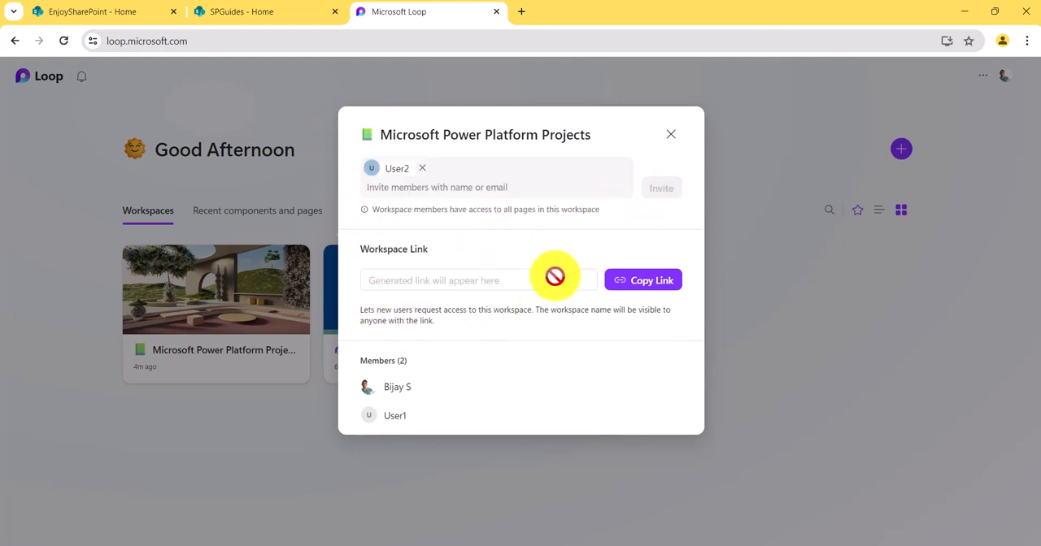
- Close the invitation dialog, look through the Microsoft Power Platform Projects workspace's options, and open the workspace
left_click(672, 142)
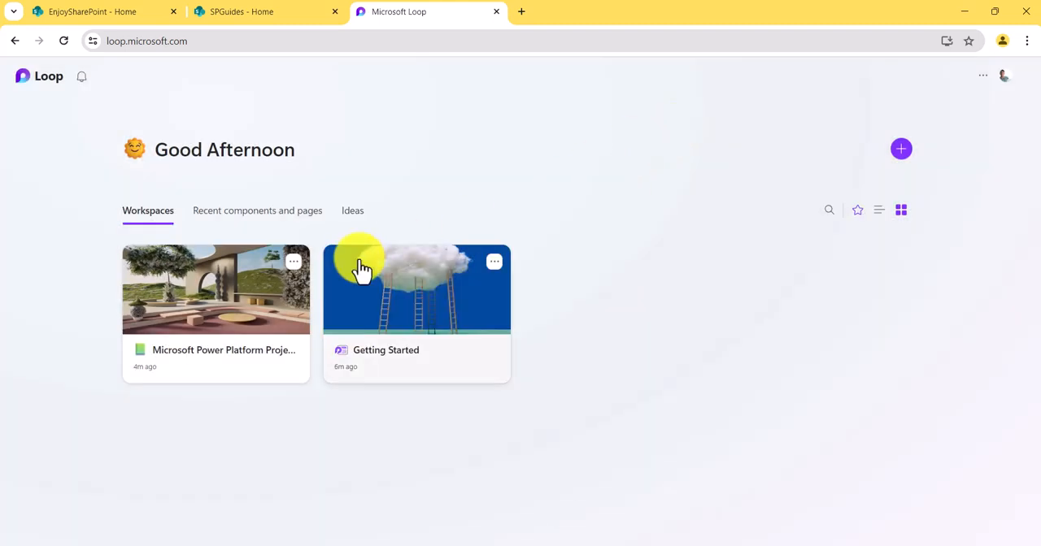
left_click(294, 265)
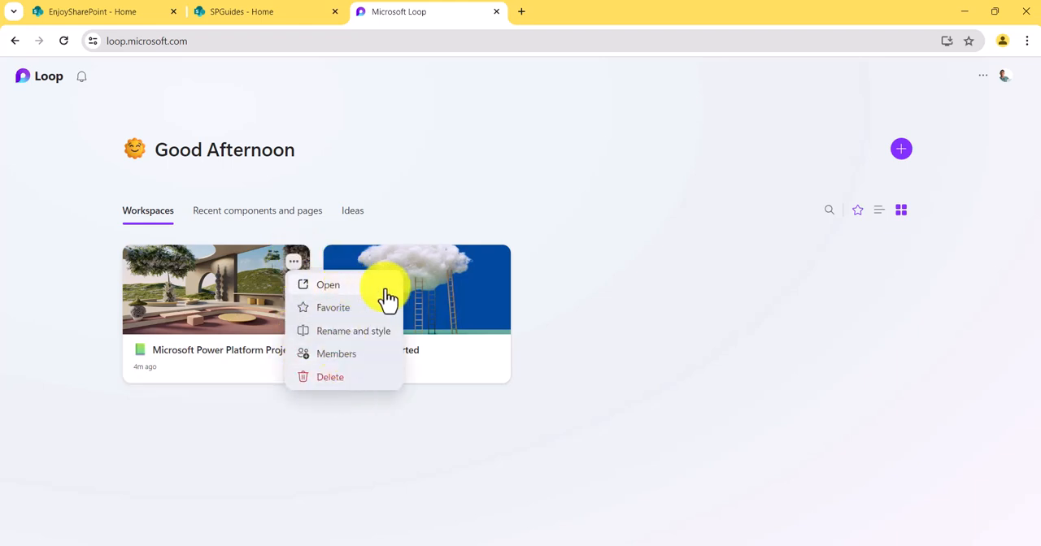
left_click(647, 309)
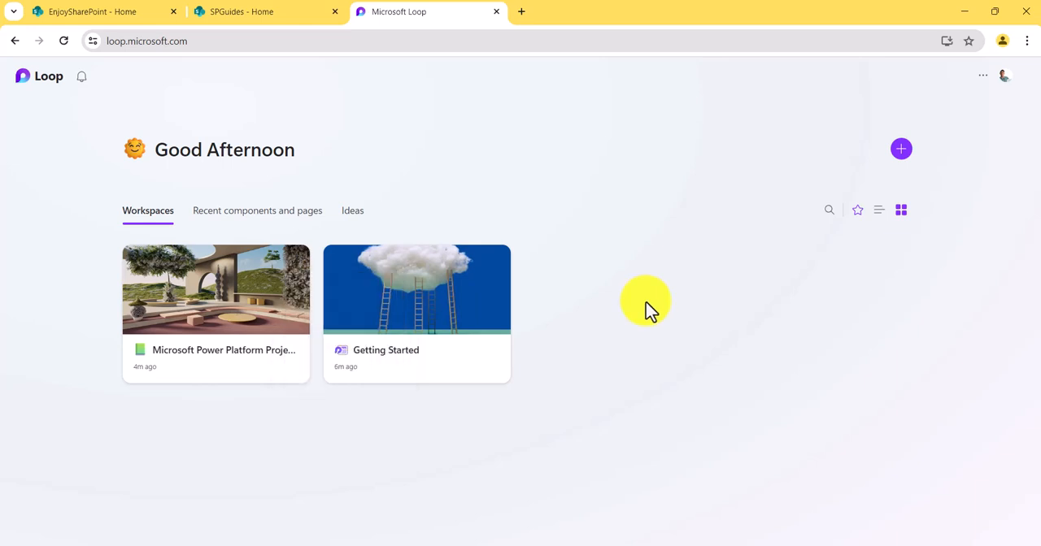
left_click(272, 298)
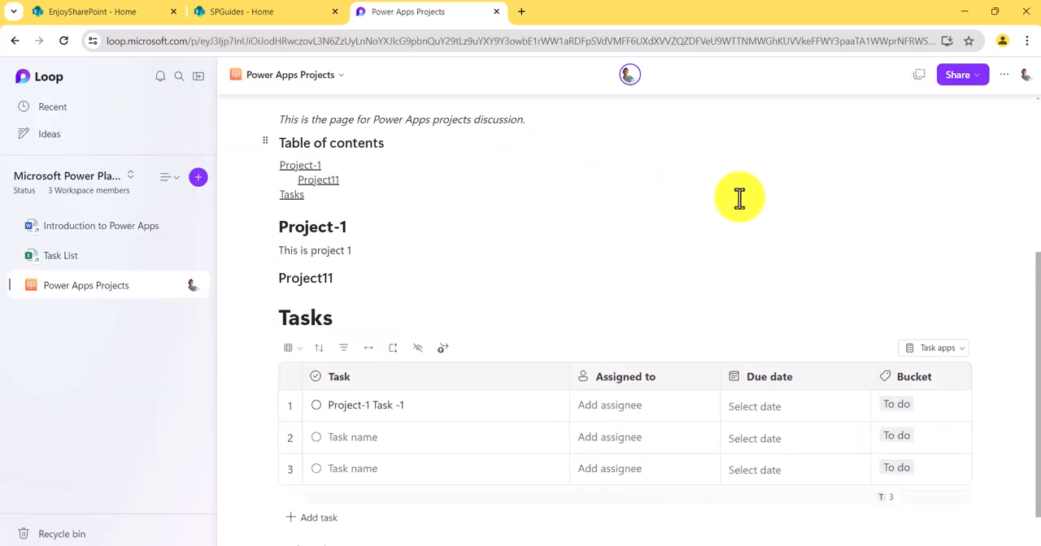
- Turn the task table under the Tasks heading into a Loop component and copy its link
scroll(516, 258, "down", 1)
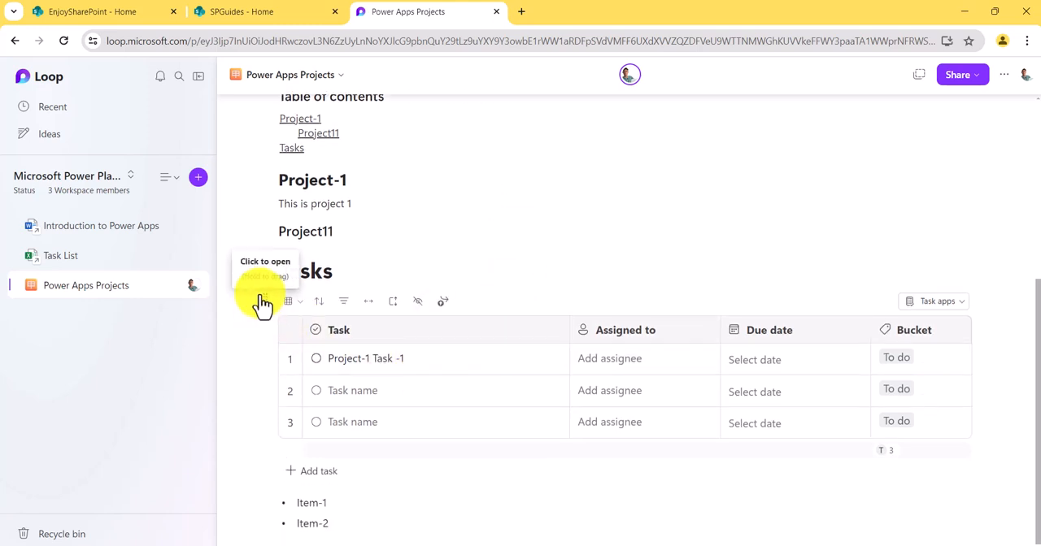
left_click(266, 299)
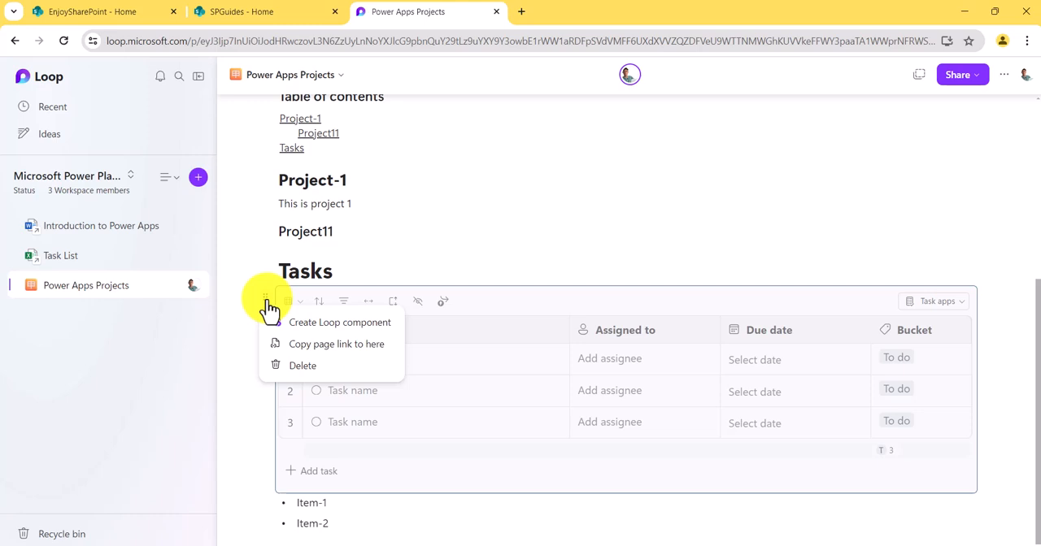
left_click(325, 325)
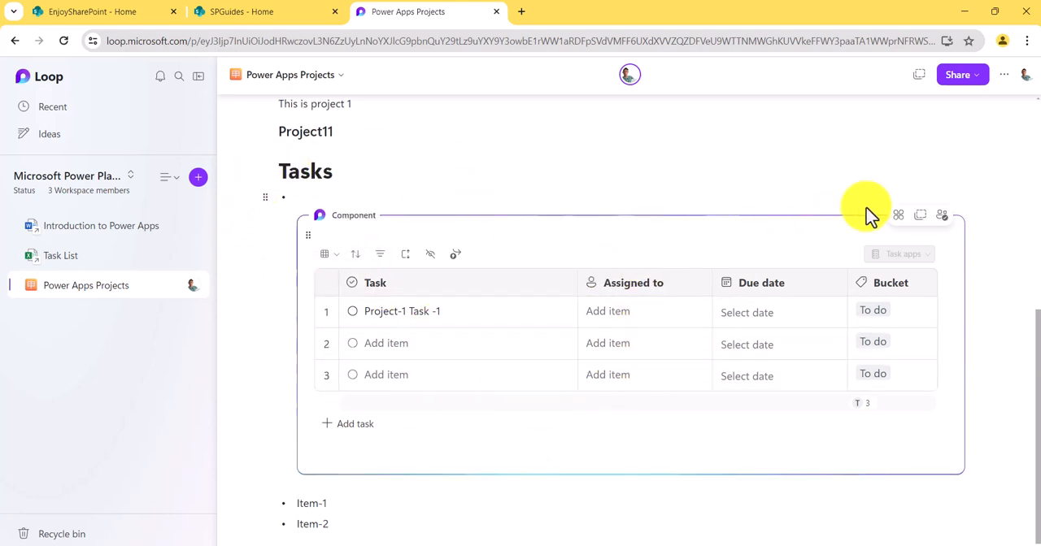
left_click(921, 218)
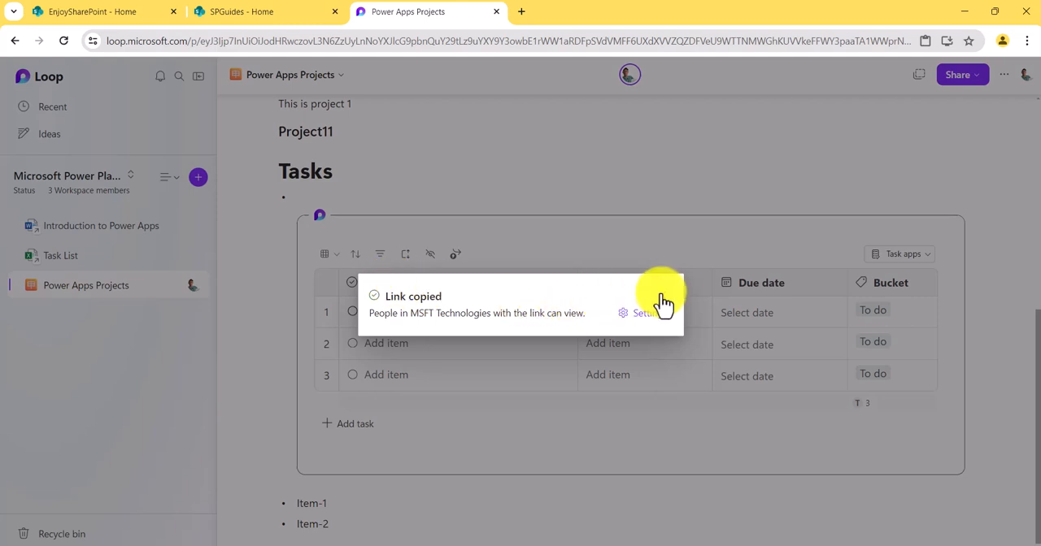
left_click(633, 296)
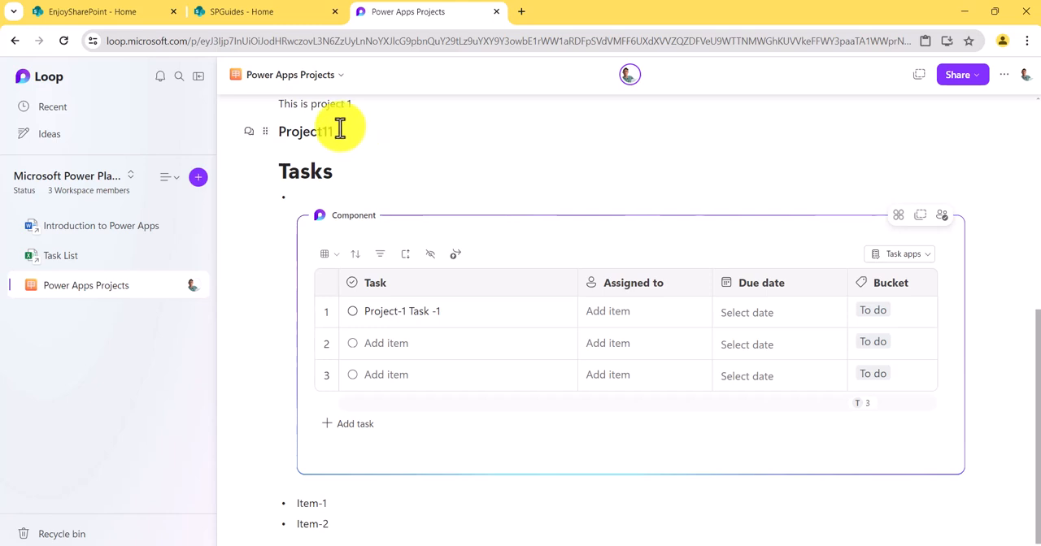
- Open Microsoft Teams from the SPGuides SharePoint site and paste the copied component link into a message to User1
left_click(294, 13)
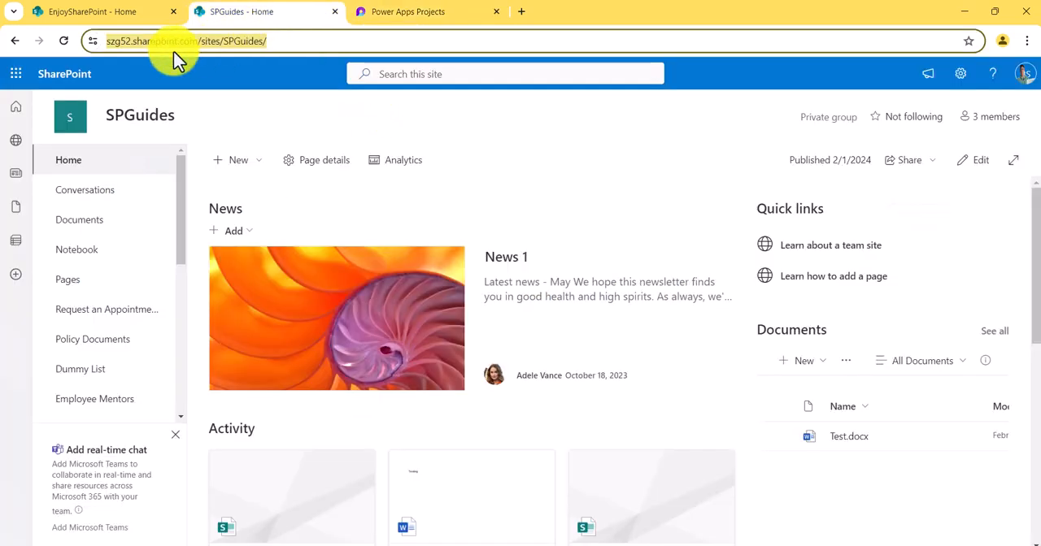
left_click(16, 73)
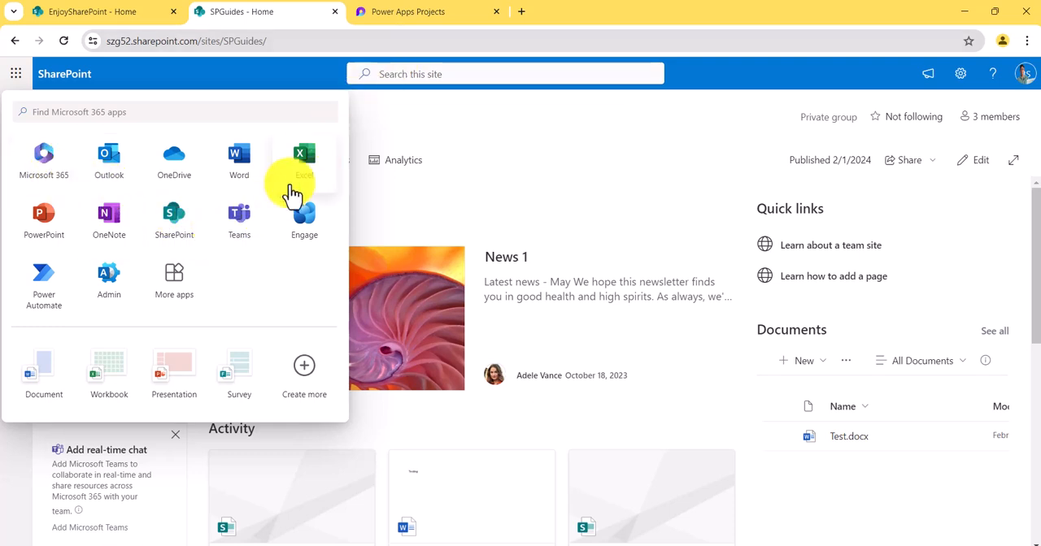
left_click(242, 215)
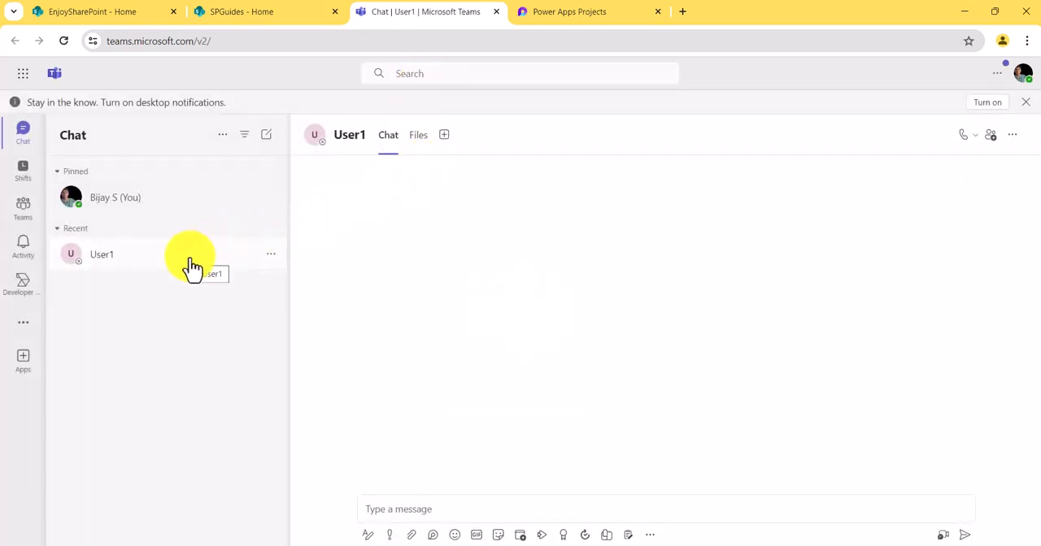
left_click(434, 509)
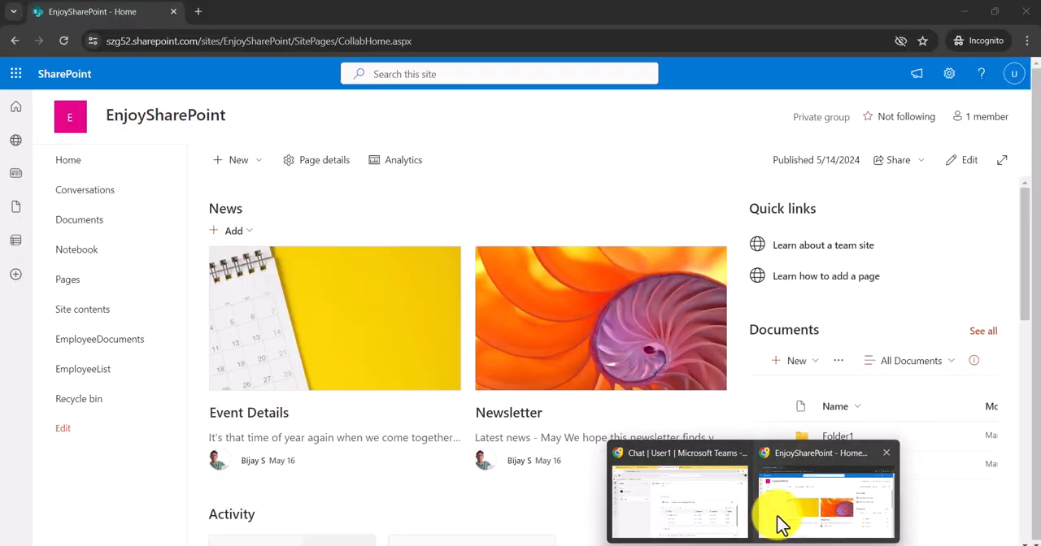
- Switch to the incognito browser window and open Microsoft Teams there from the EnjoySharePoint site
left_click(779, 522)
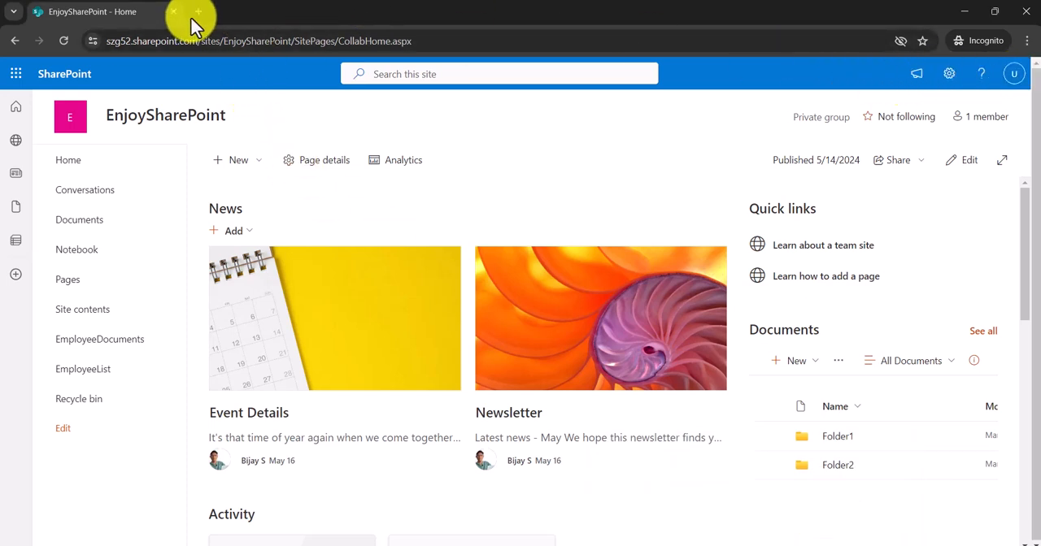
left_click(16, 73)
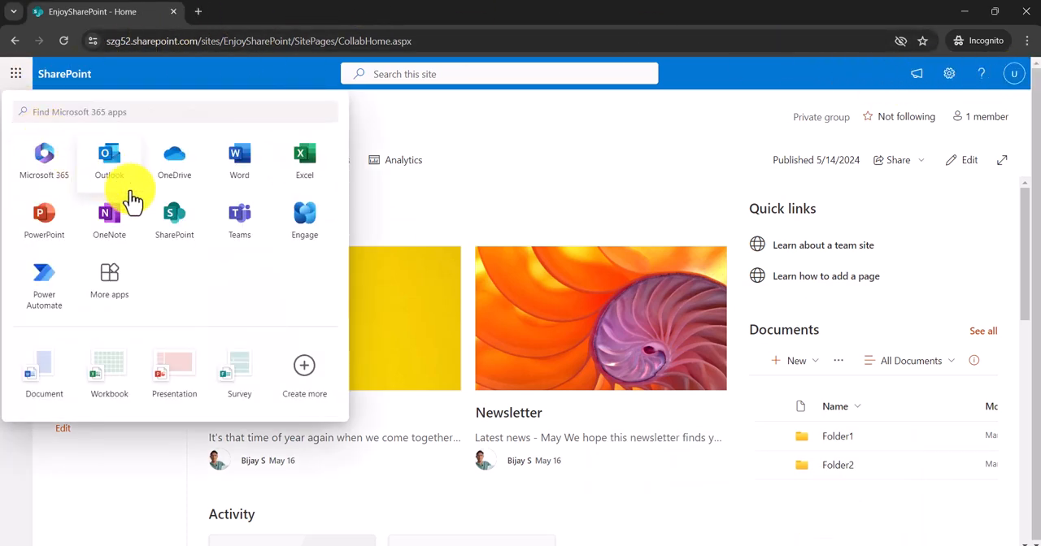
left_click(239, 217)
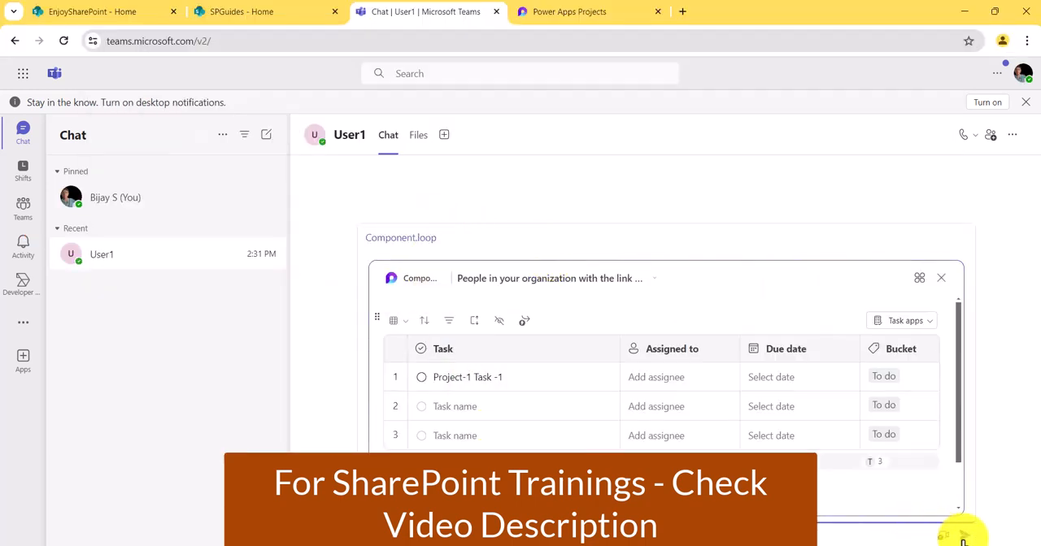
- Send the Component.loop message to User1, then look at the received component and the signed-in account in the incognito Teams window
left_click(962, 538)
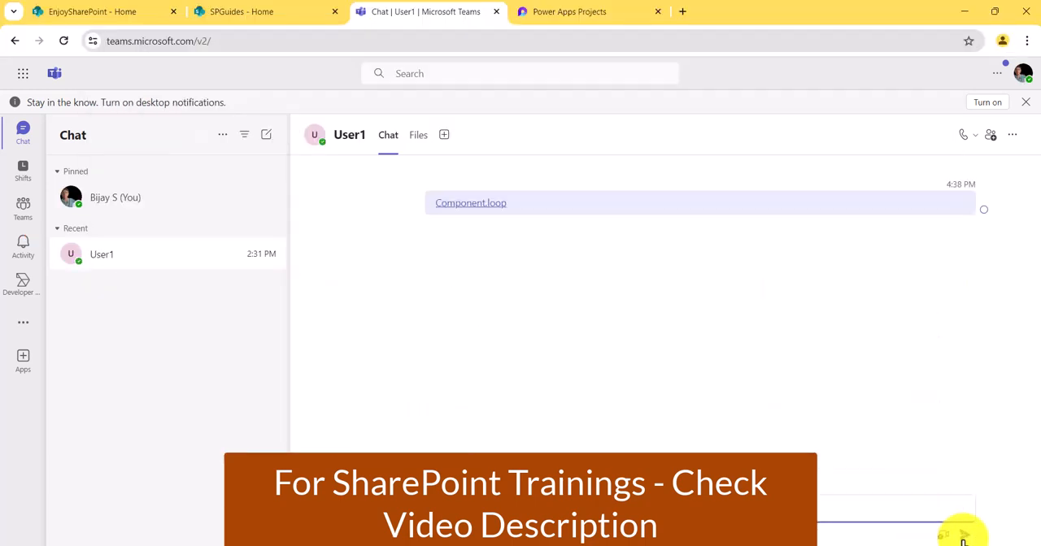
mouse_move(754, 545)
left_click(827, 506)
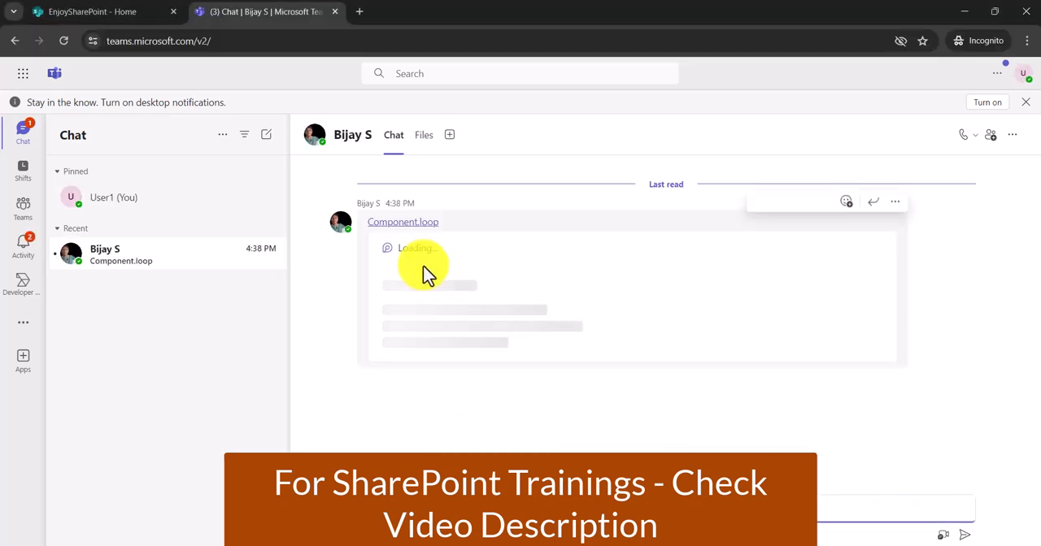
mouse_move(730, 362)
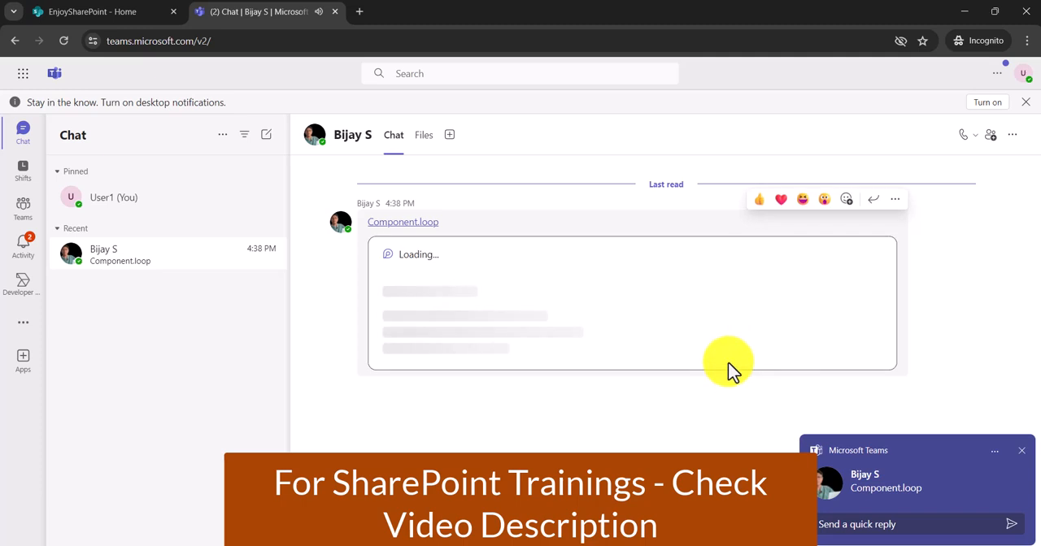
left_click(1020, 452)
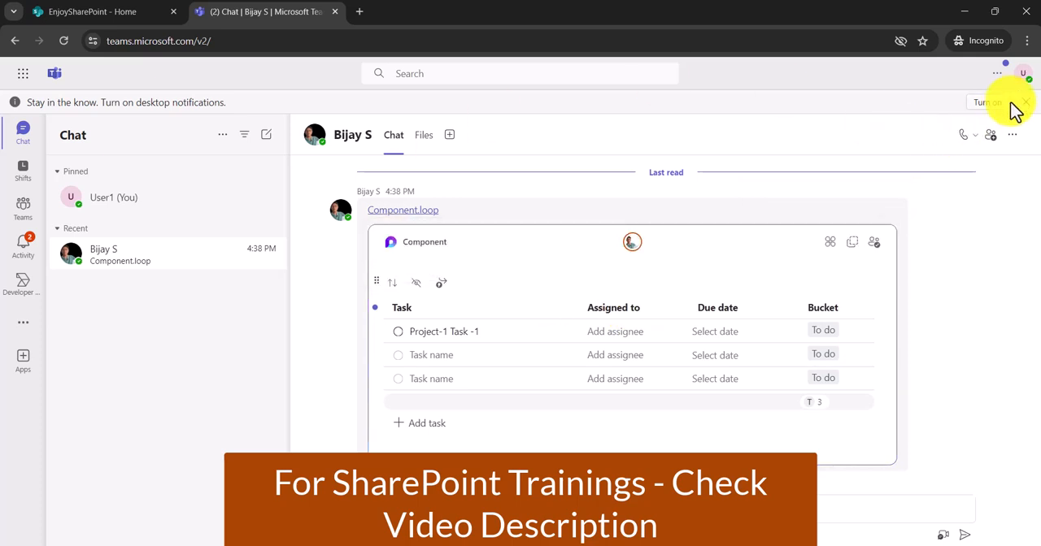
left_click(1023, 76)
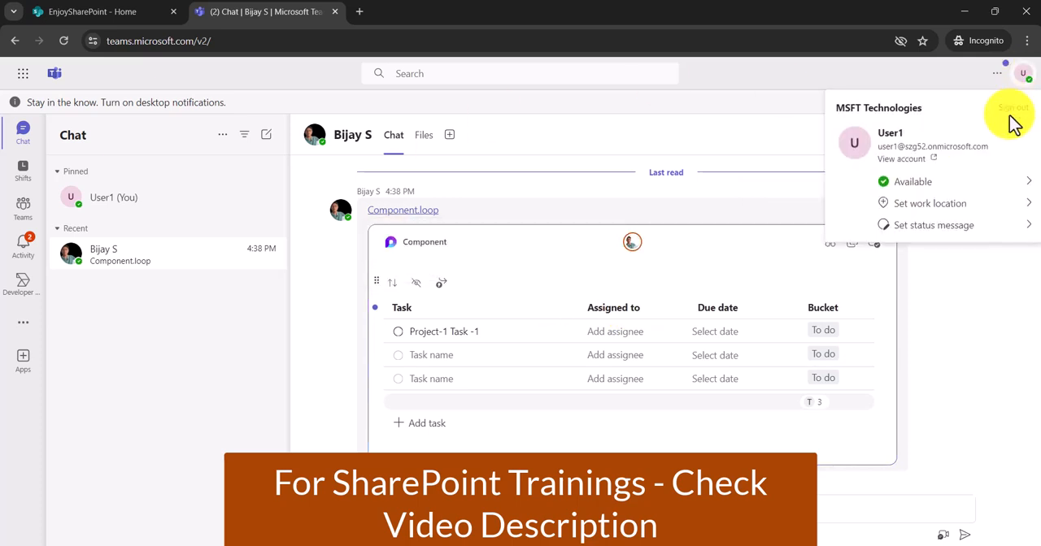
left_click(793, 80)
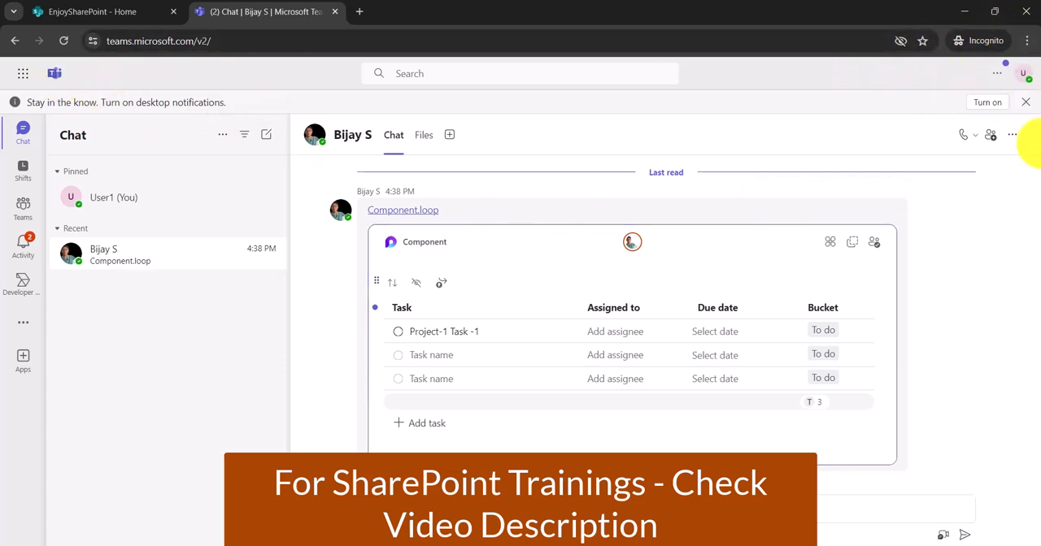
- Restore the incognito Teams window to a smaller size and fit it into the left half of the screen
left_click(994, 11)
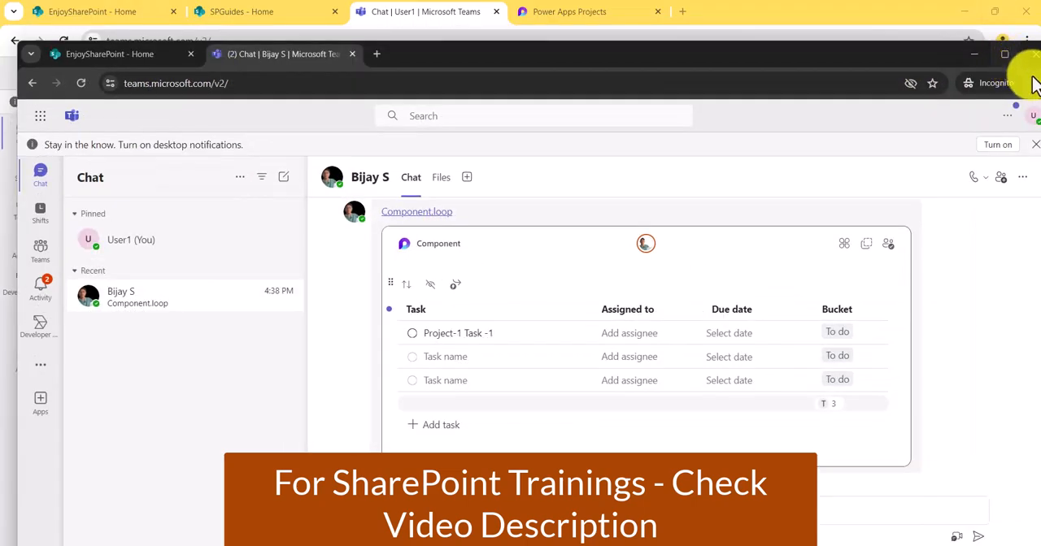
left_click_drag(810, 50, 779, 34)
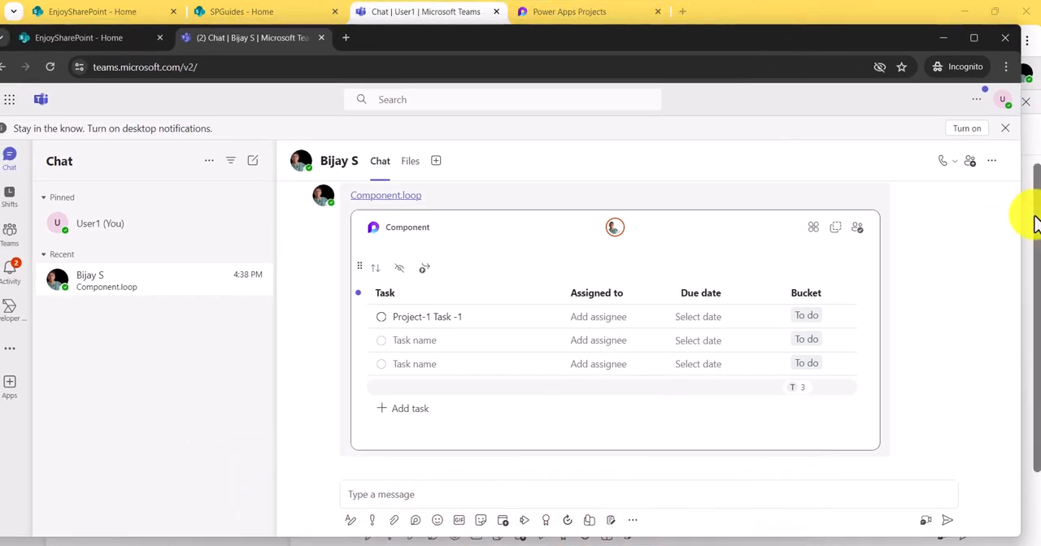
left_click_drag(1021, 211, 569, 210)
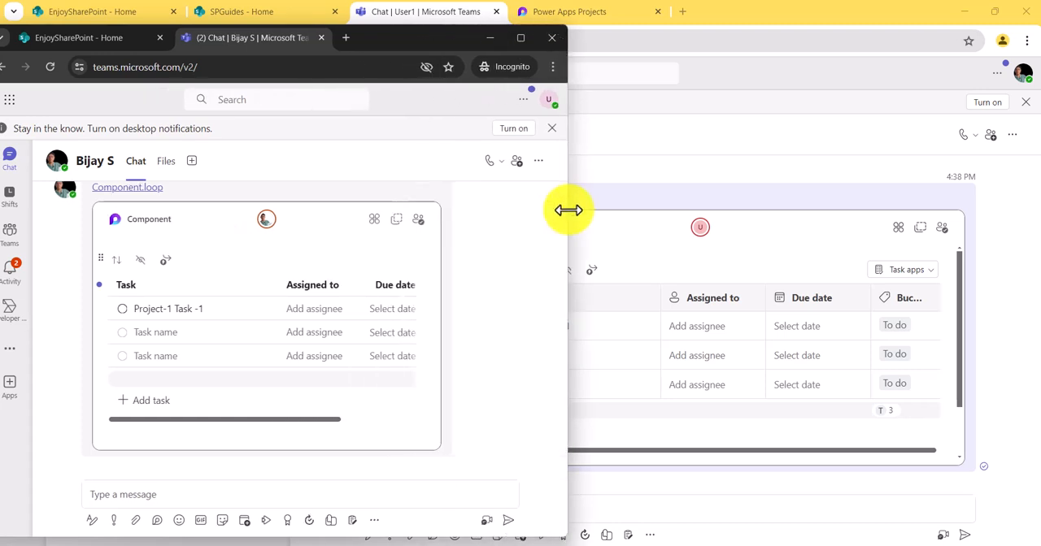
- Bring up the Power Apps Projects page in Loop and fit its browser window beside the incognito Teams window
left_click(822, 34)
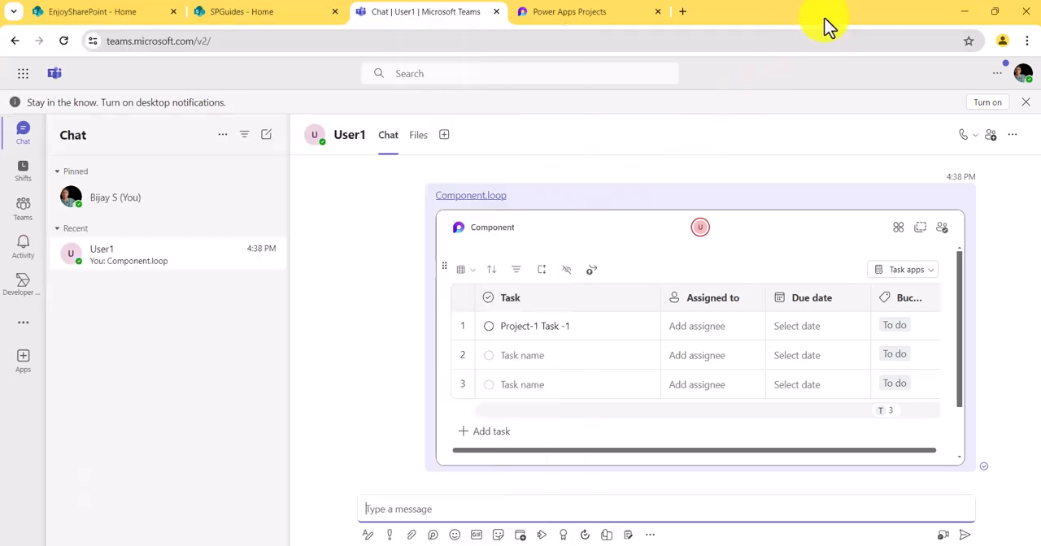
left_click(604, 15)
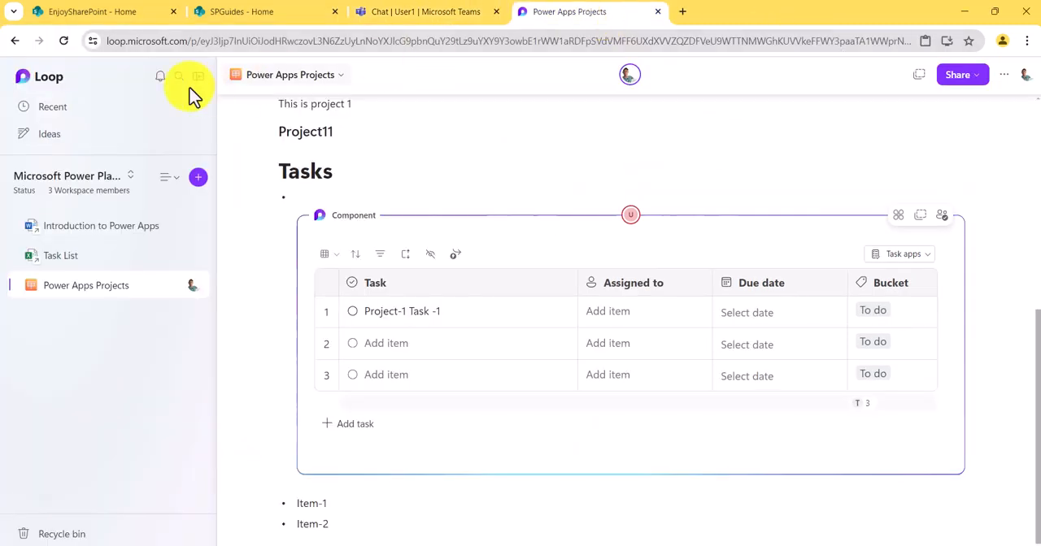
left_click(997, 13)
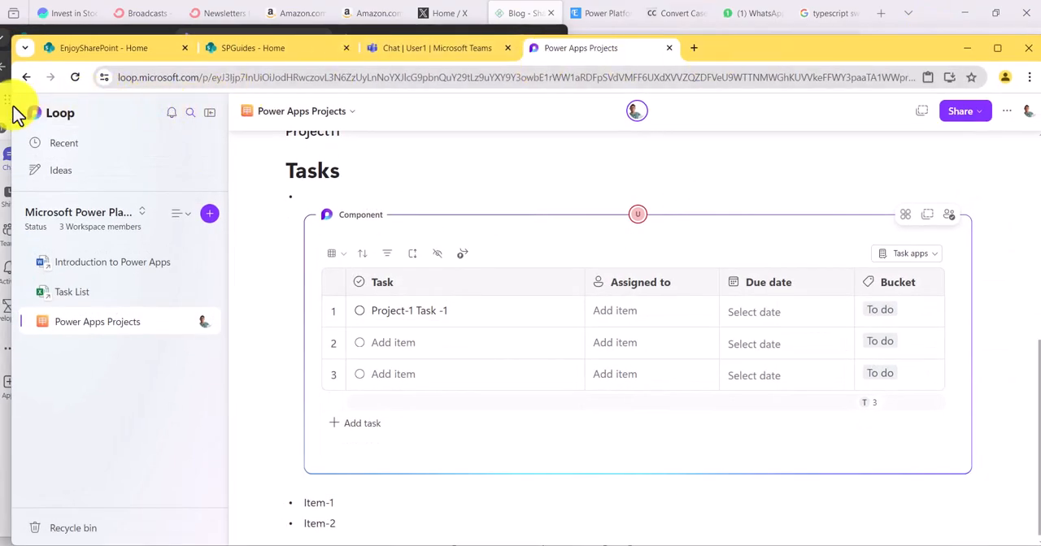
left_click_drag(13, 104, 567, 174)
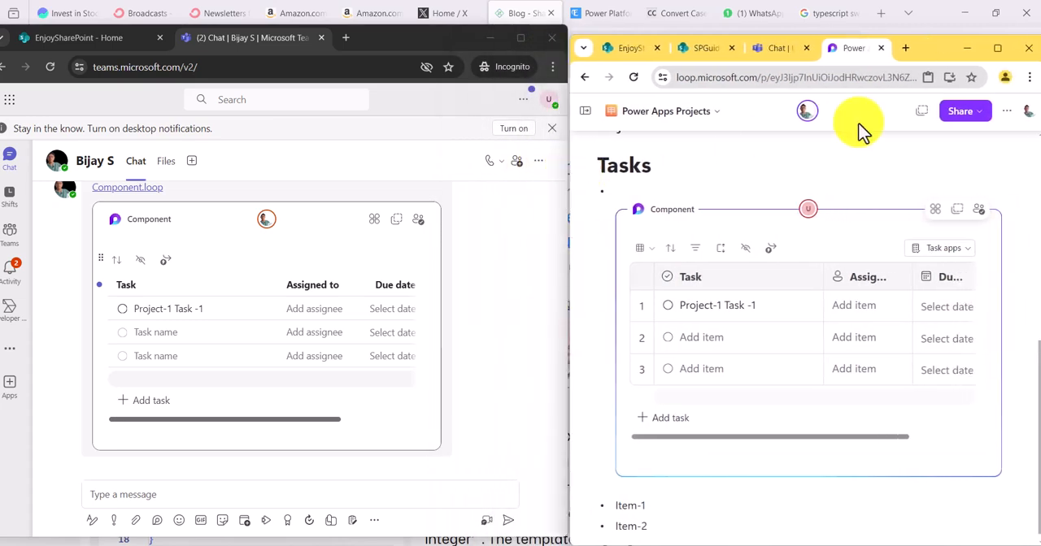
left_click_drag(946, 35, 952, 6)
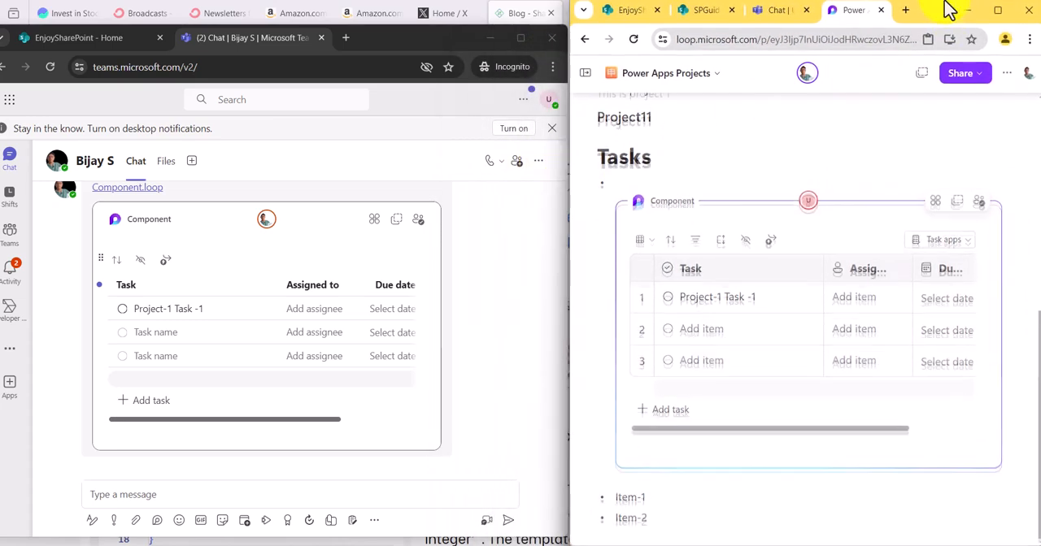
- In the component shared in the Teams chat, name the second task Project-2 and assign it to the message's sender
left_click_drag(303, 25, 300, 4)
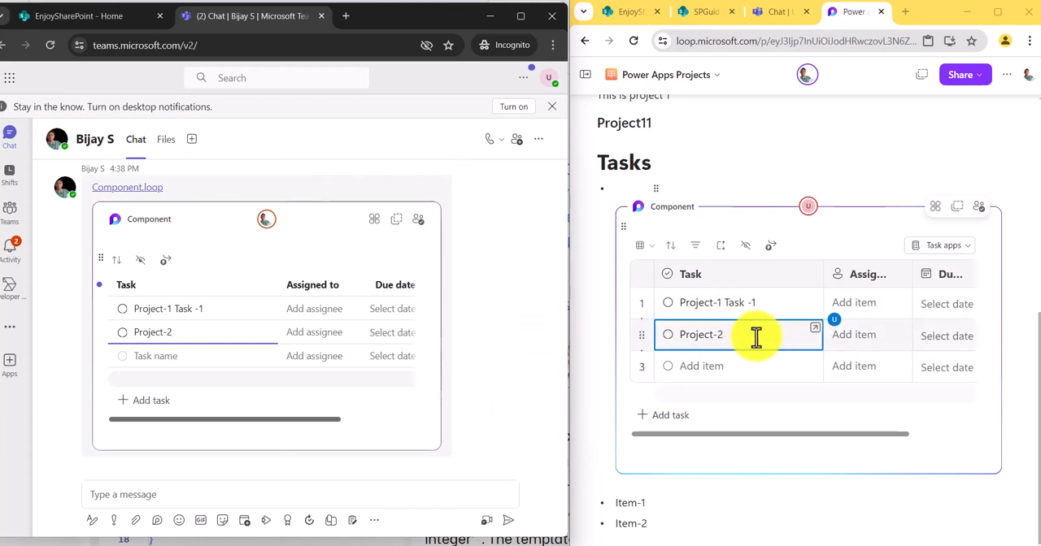
left_click(329, 340)
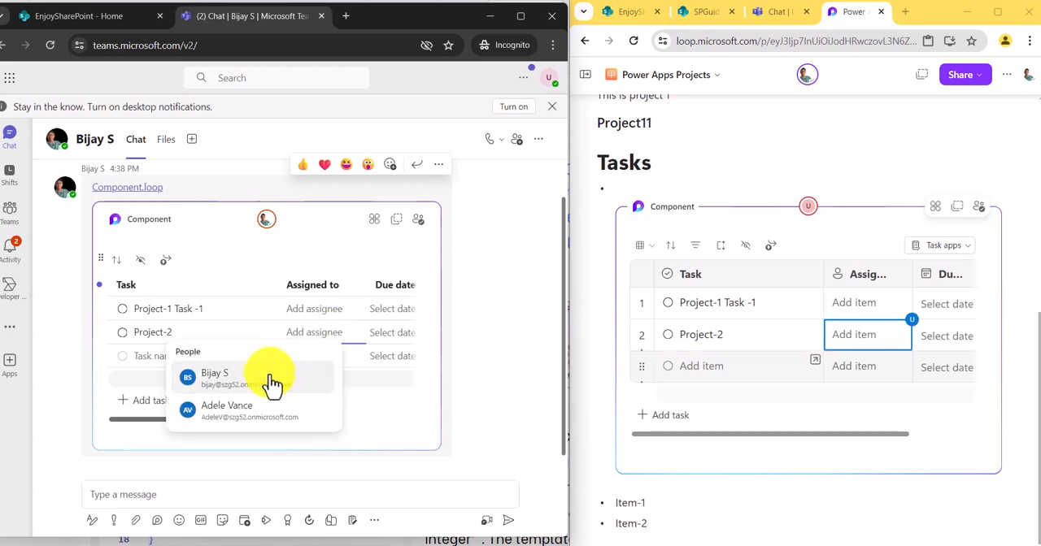
left_click(274, 382)
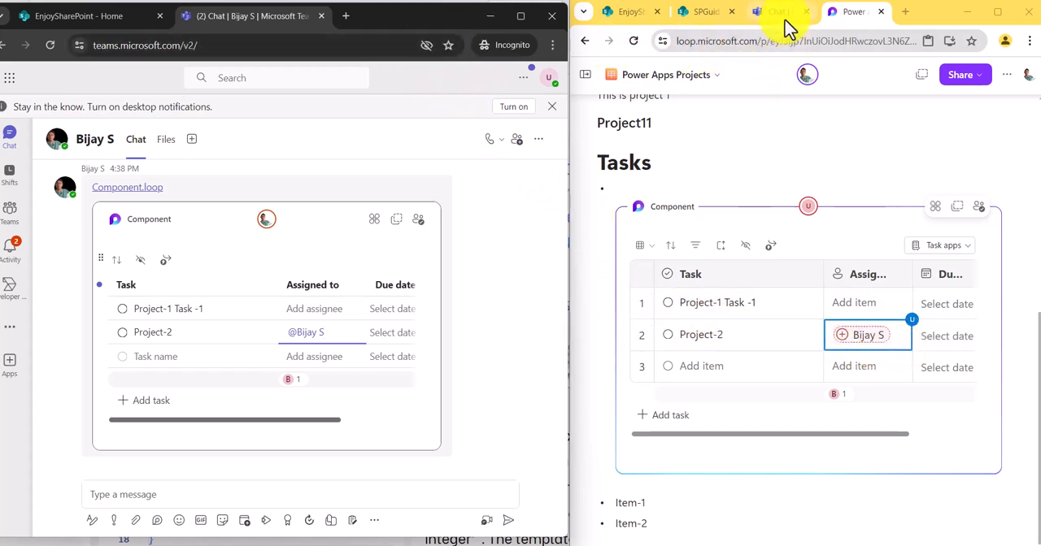
- Copy the link of the Loop task component and open Outlook from the SPGuides SharePoint site
left_click(957, 209)
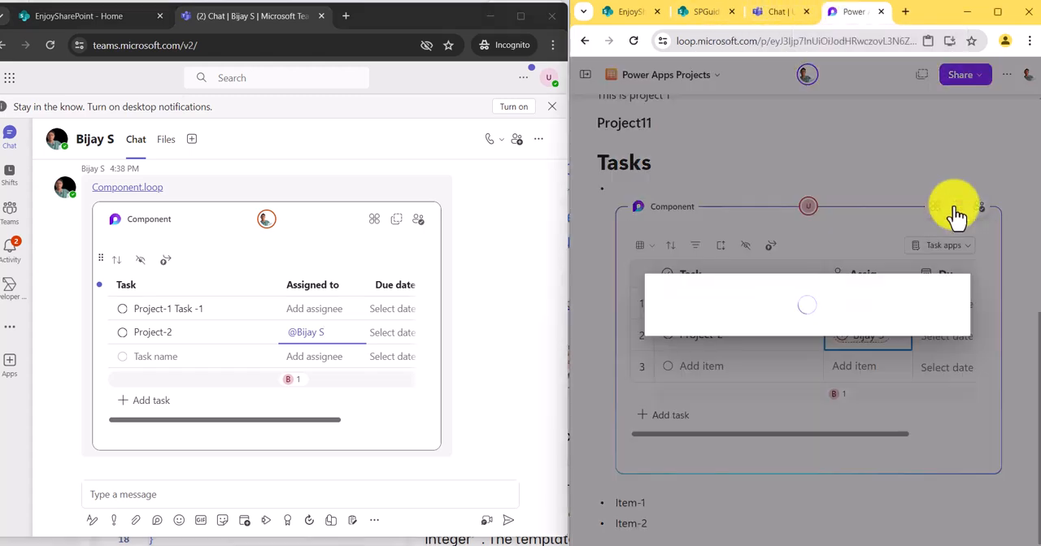
left_click(705, 13)
left_click(585, 74)
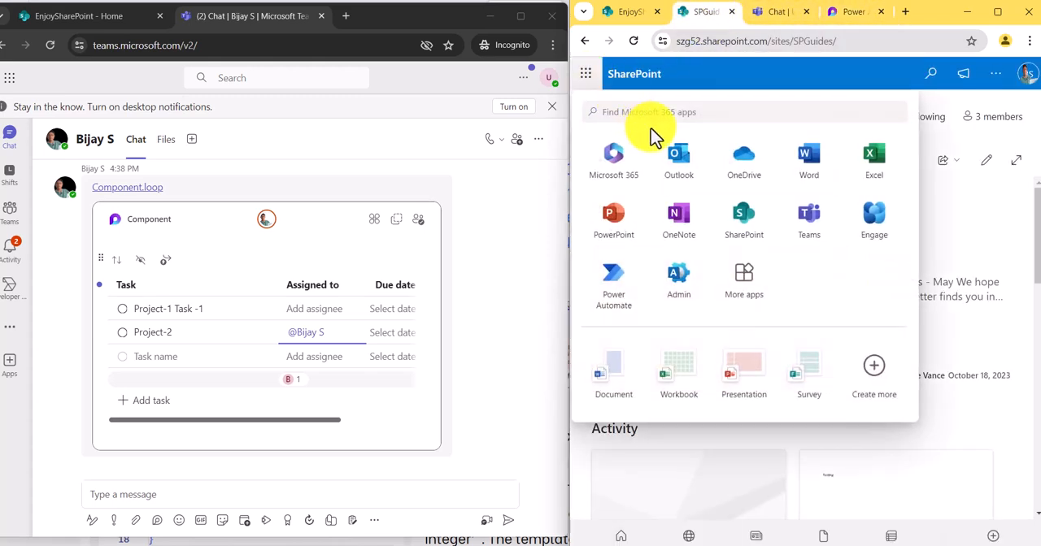
left_click(675, 157)
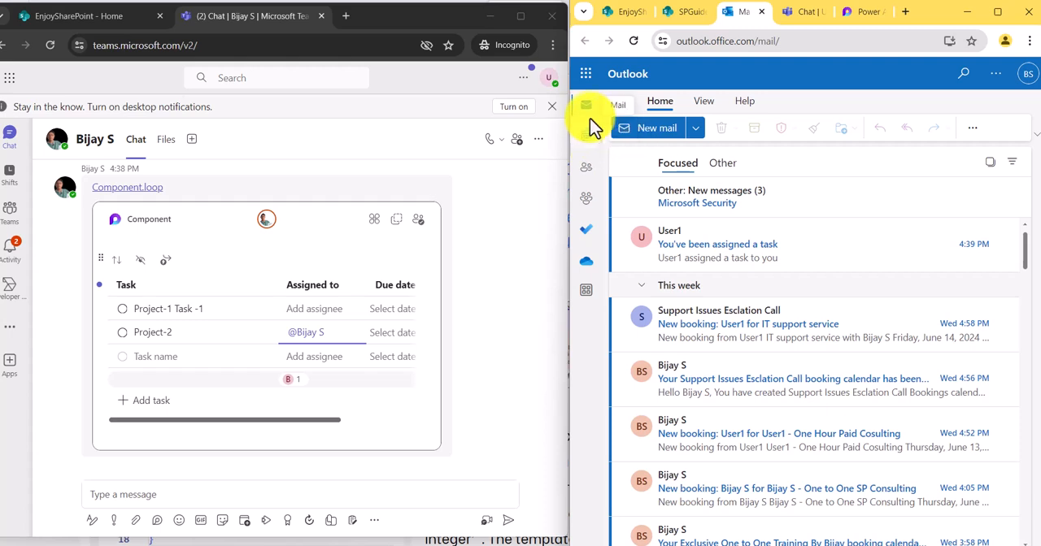
- Start a new email to User1 and paste the copied Loop component into its body, allowing Outlook clipboard access
left_click(674, 133)
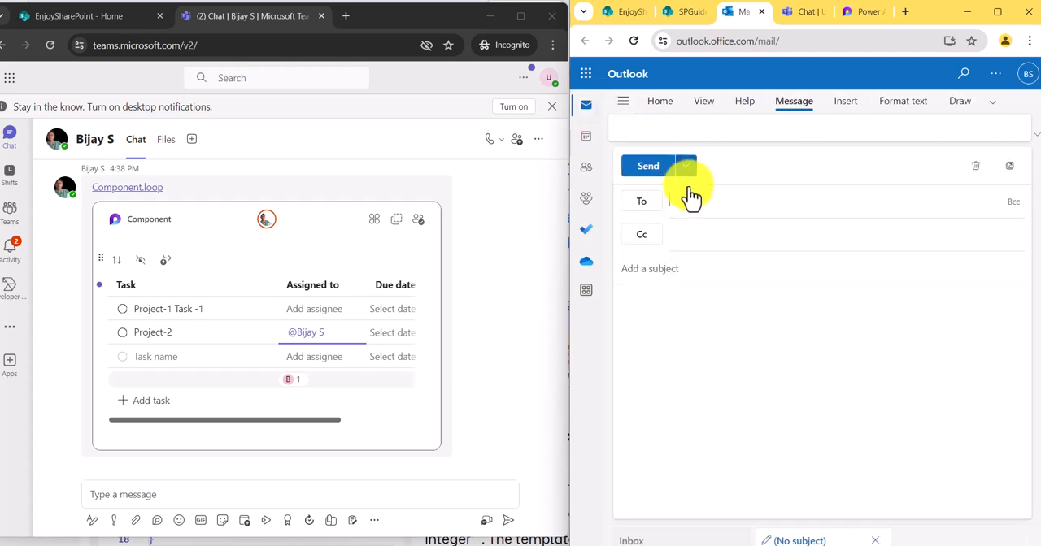
type("user")
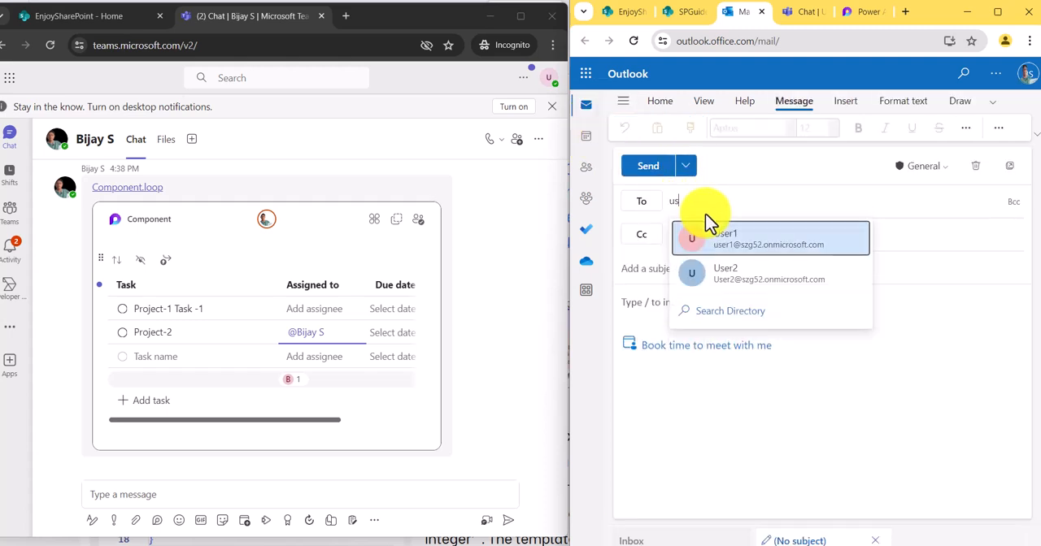
left_click(715, 239)
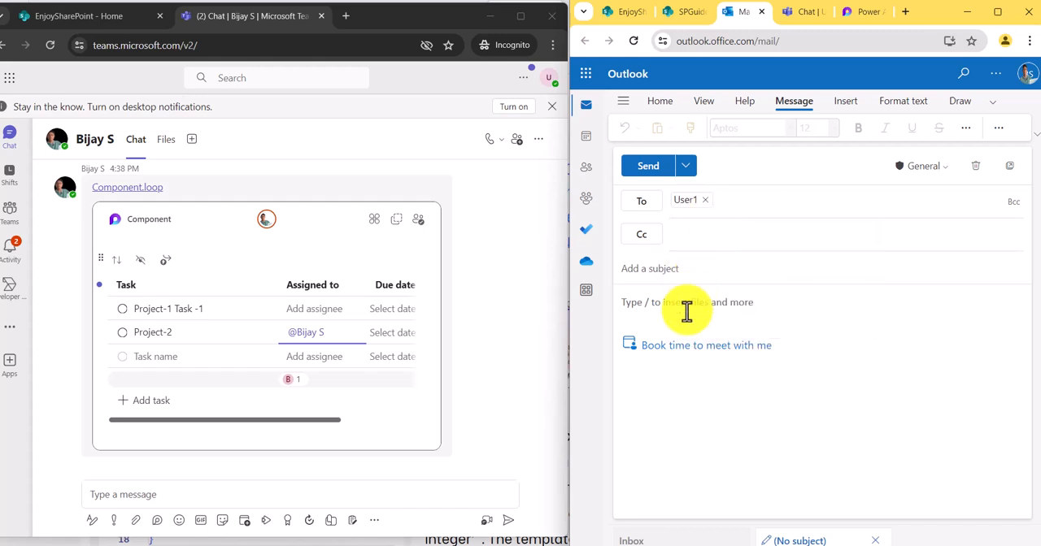
left_click(687, 307)
key("ctrl+v")
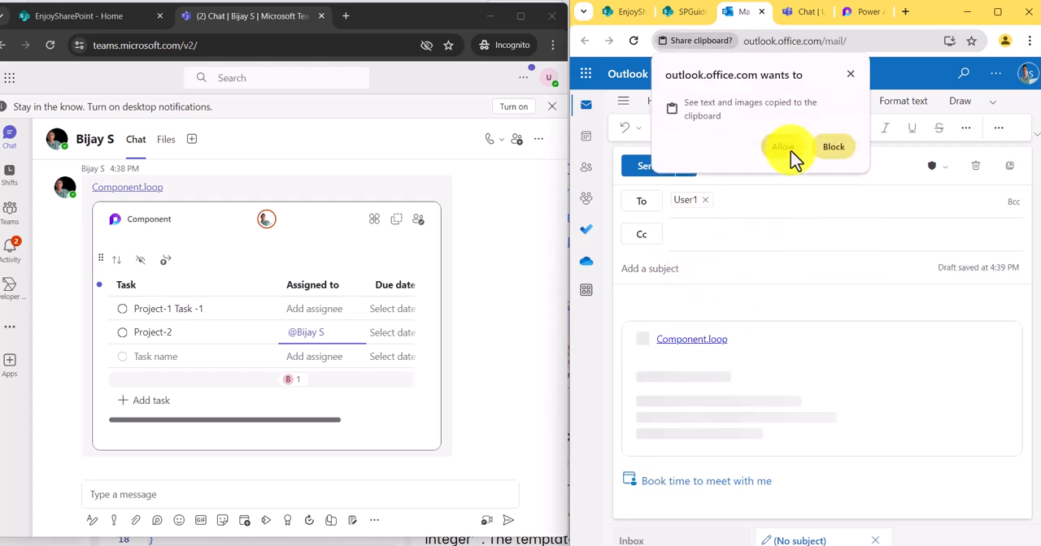
left_click(785, 144)
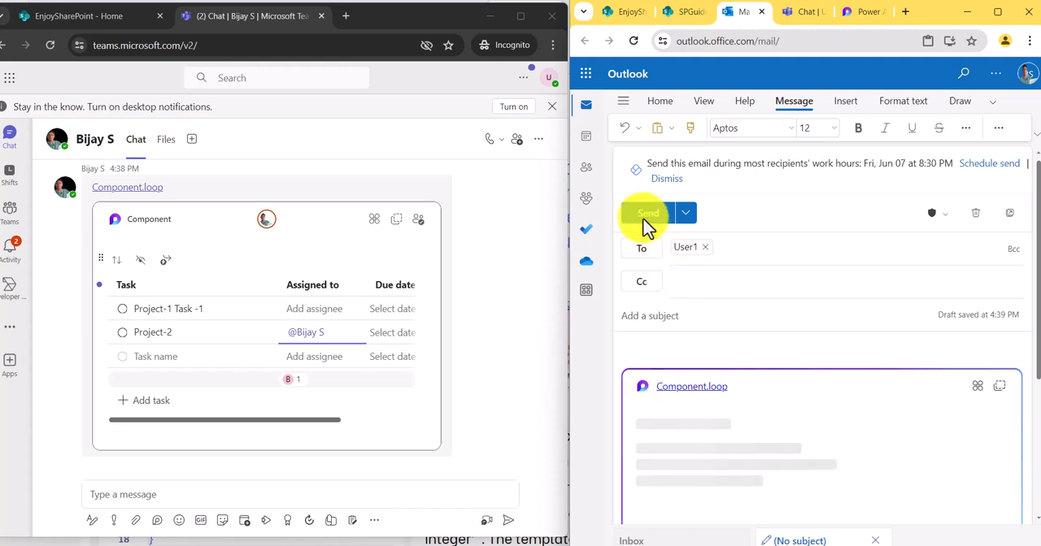
- Give the email the subject Fill The Details and send it
left_click(644, 218)
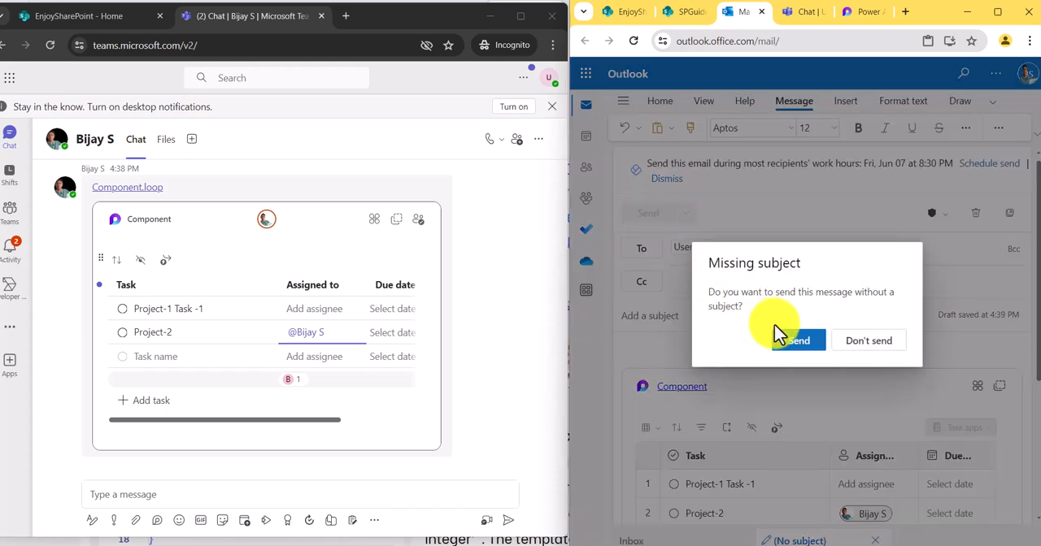
left_click(868, 356)
left_click(707, 289)
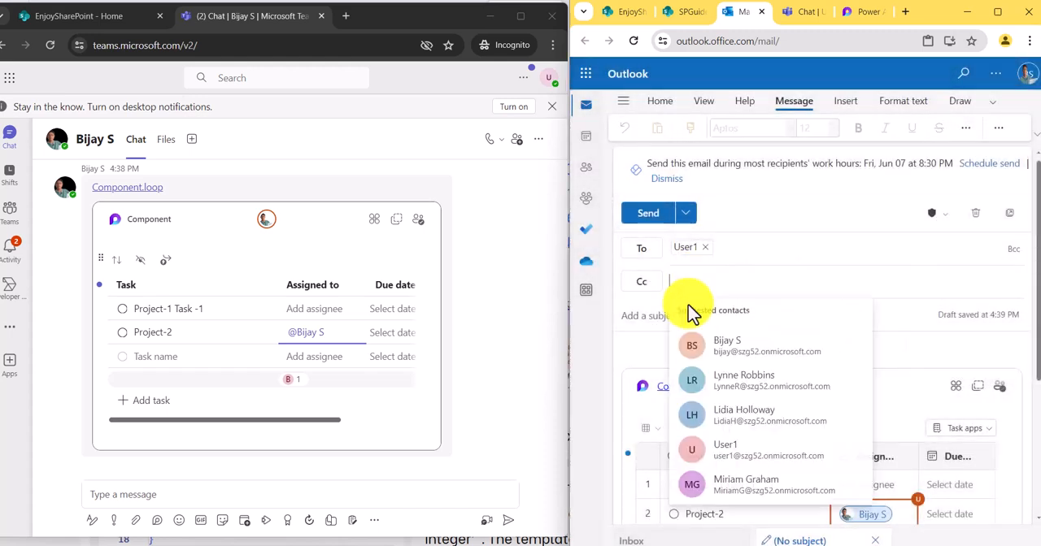
left_click(645, 317)
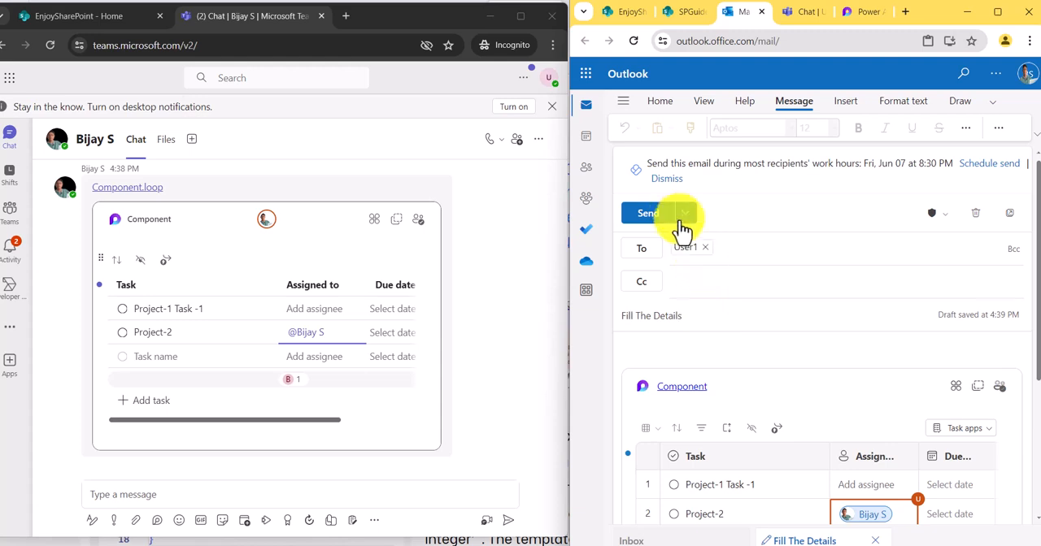
left_click(654, 214)
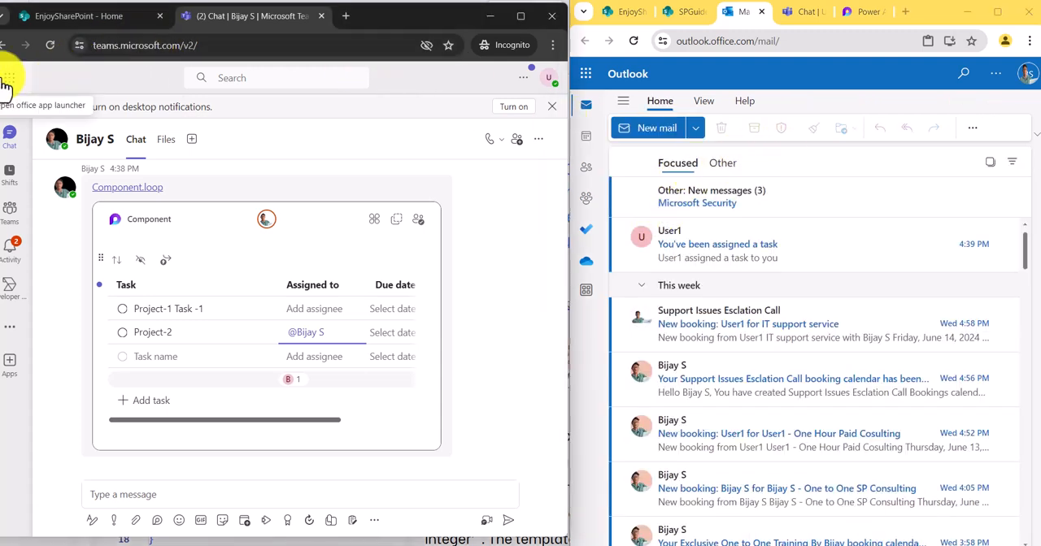
- Open User1's Outlook in the incognito window, bring up the Loop page in the other window, and view the Fill The Details email's component
left_click(9, 77)
left_click(46, 144)
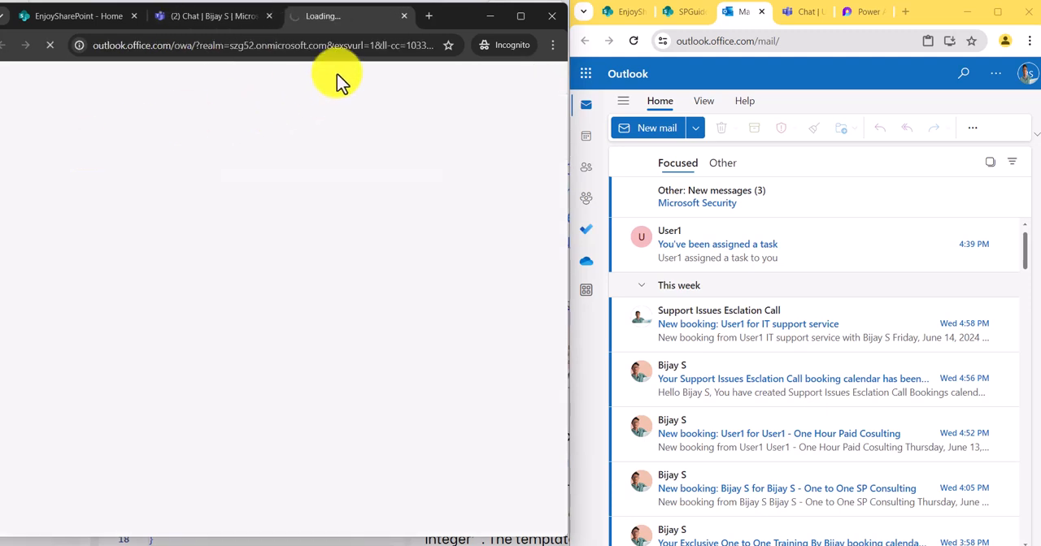
left_click(868, 13)
left_click(937, 297)
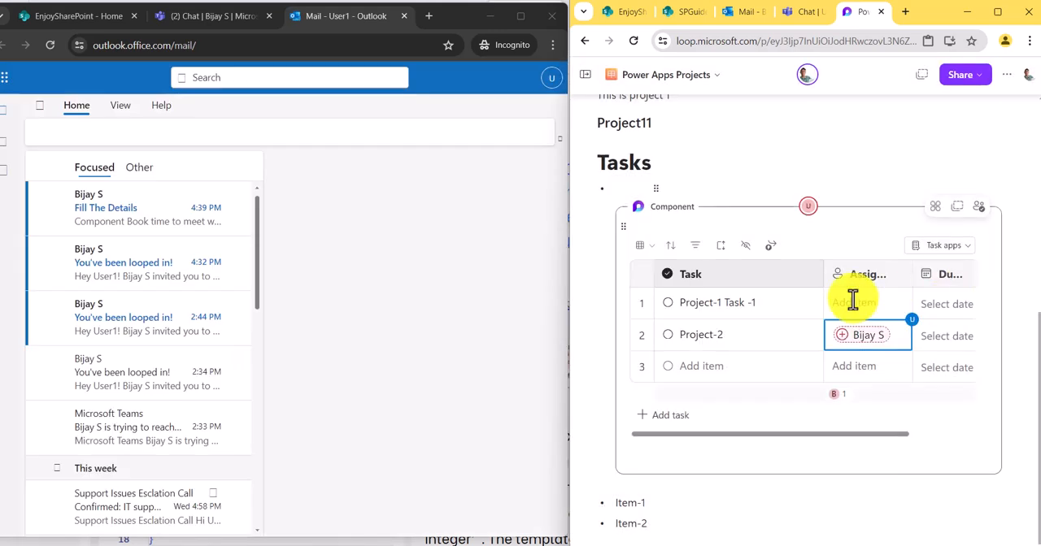
left_click(159, 224)
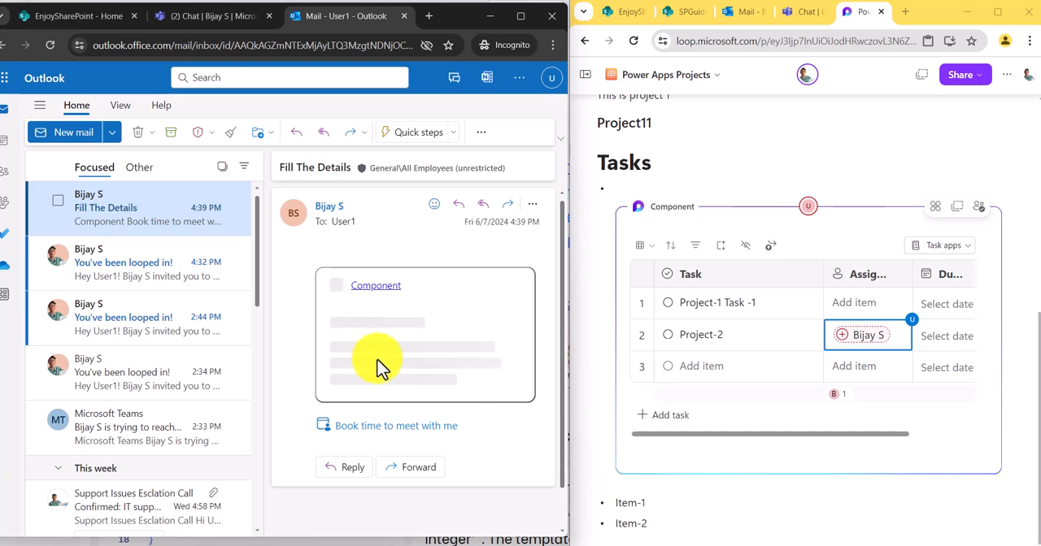
scroll(457, 366, "down", 1)
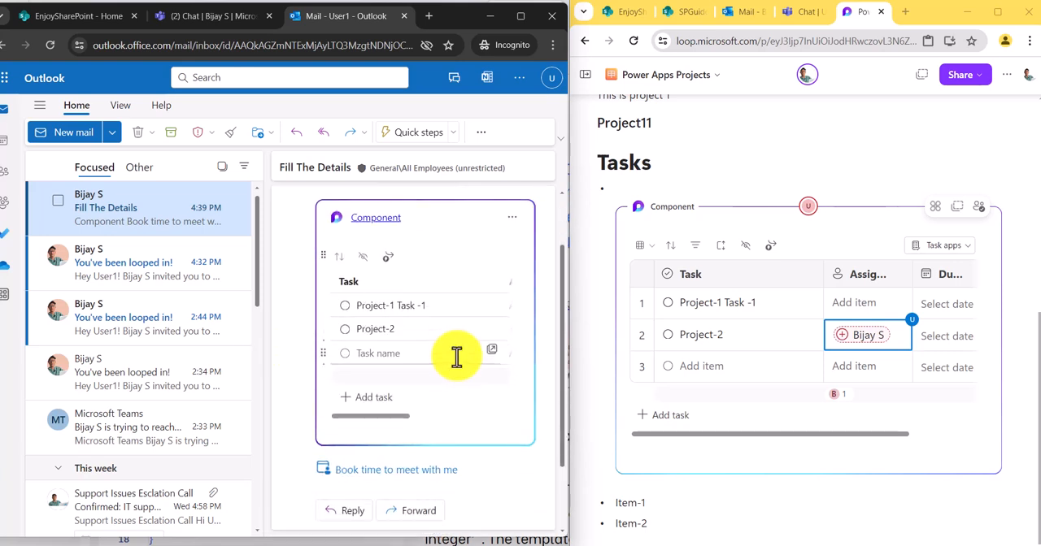
- In the emailed component, name the third task Project 3 and add another blank task row
left_click(386, 355)
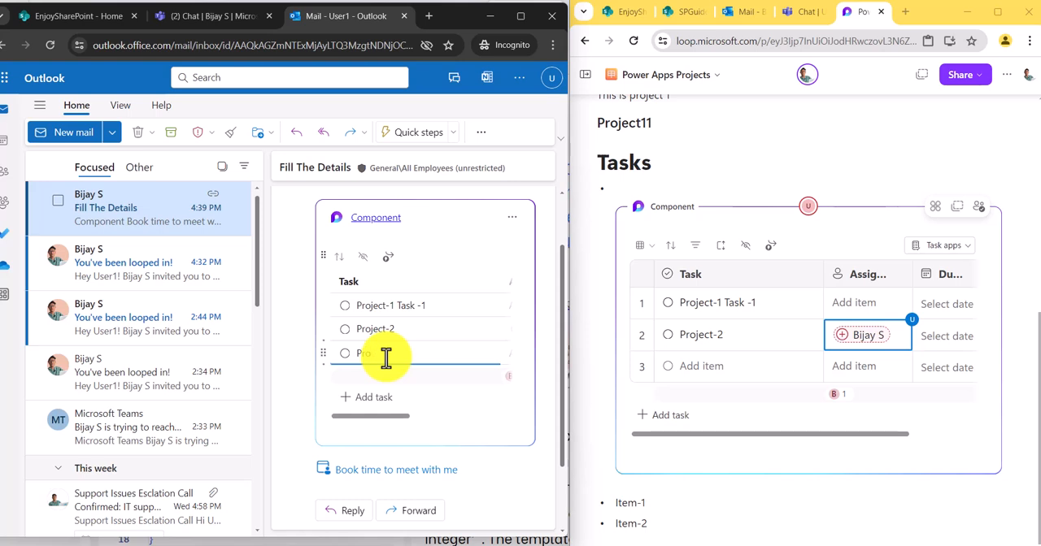
type("Project 3")
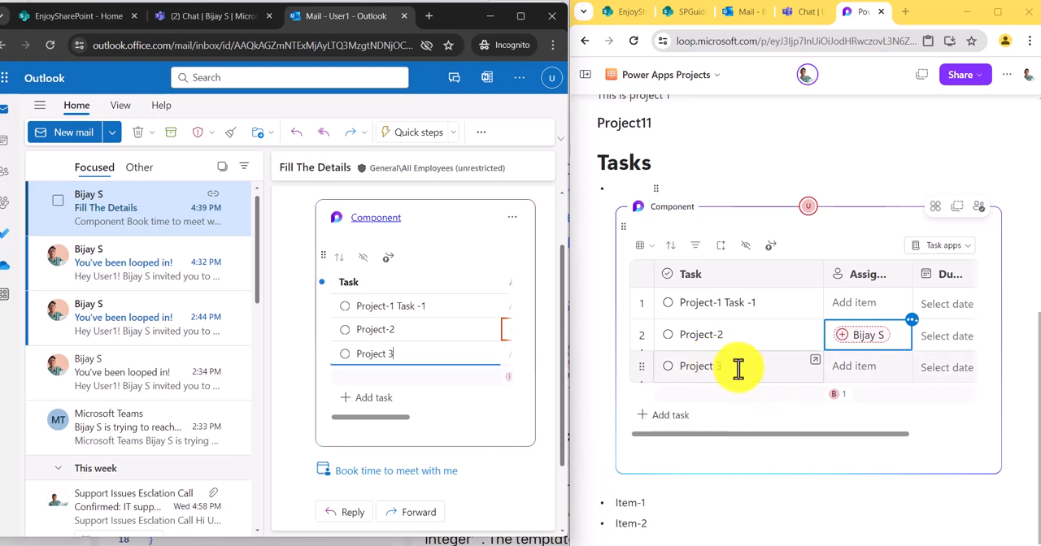
left_click(709, 367)
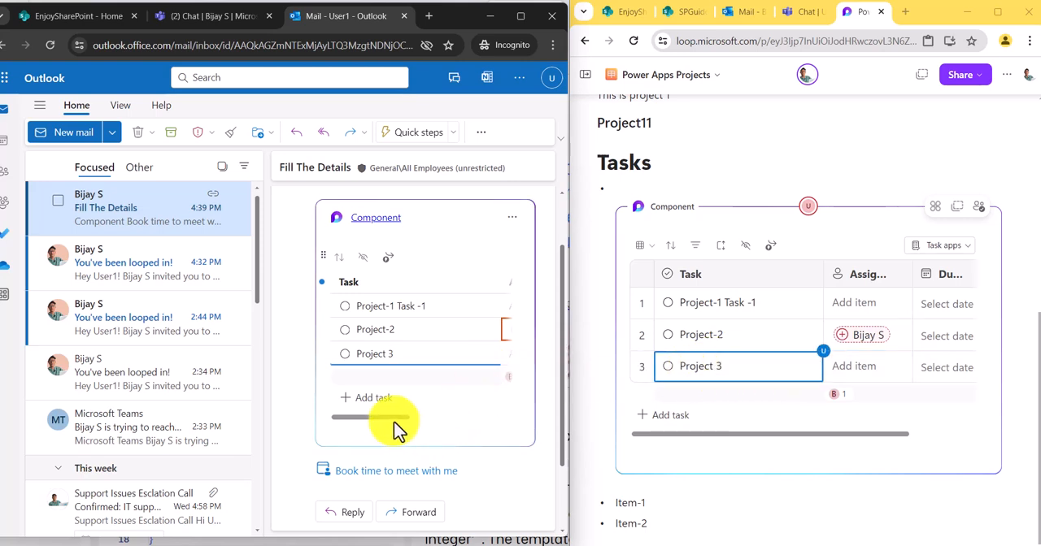
left_click(379, 396)
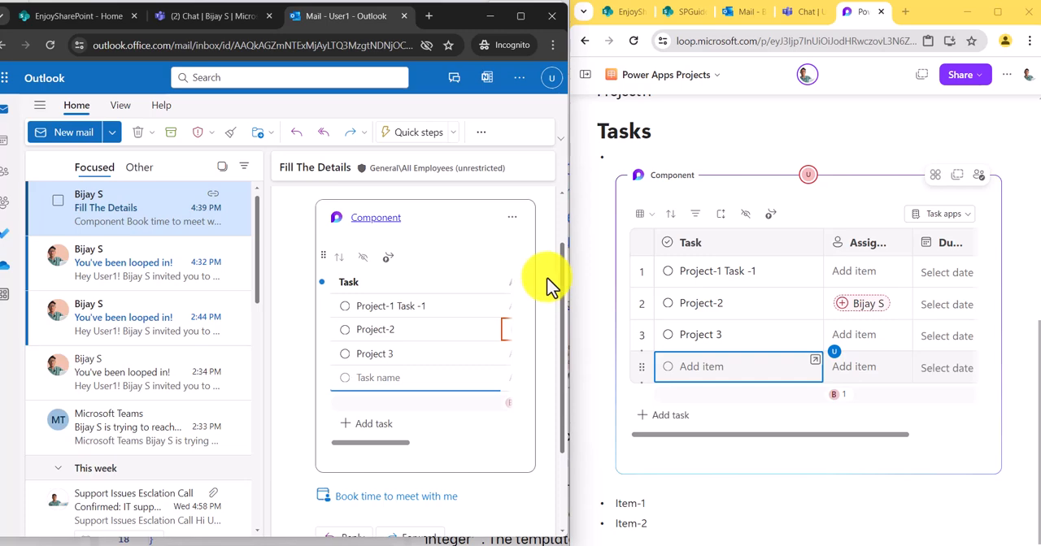
- Maximize the Loop browser window and compare the task table in the User1 Teams chat with the Power Apps Projects page
left_click(997, 12)
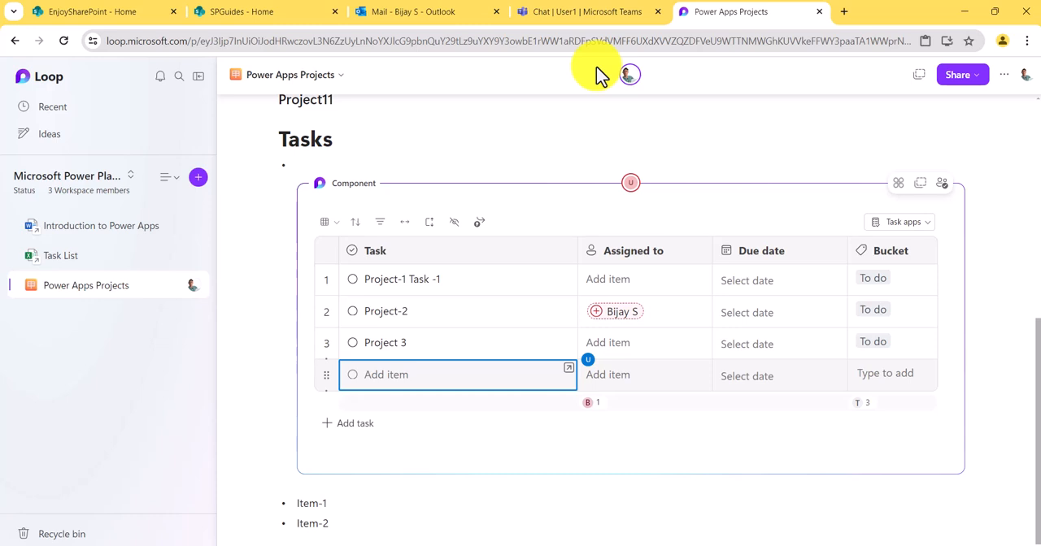
left_click(482, 13)
left_click(582, 17)
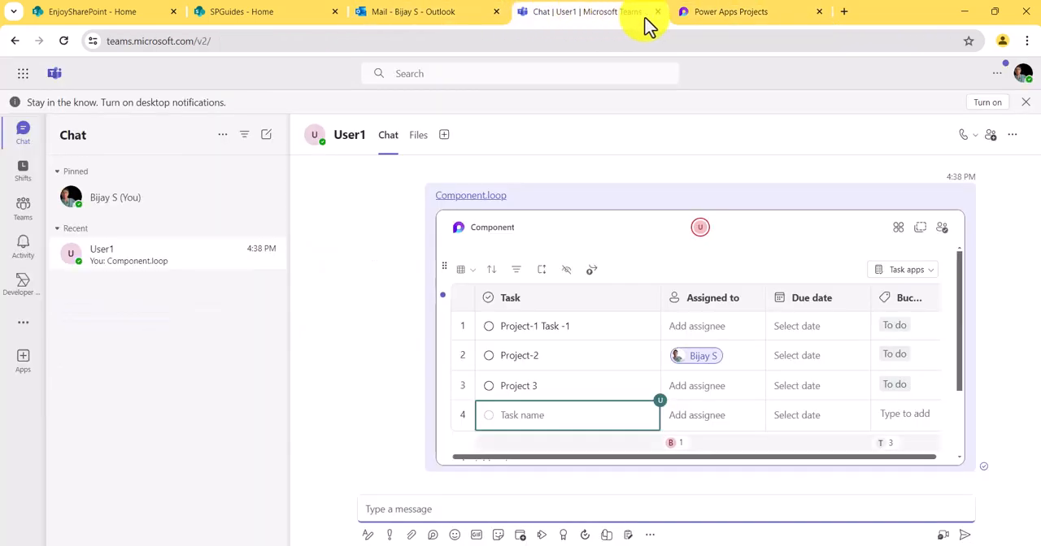
left_click(702, 15)
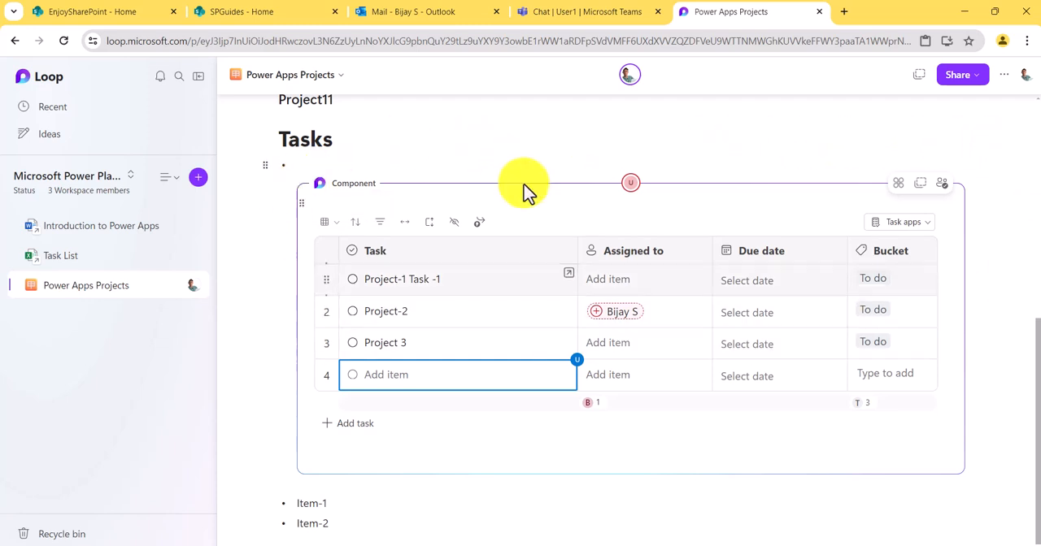
scroll(539, 242, "up", 10)
mouse_move(539, 249)
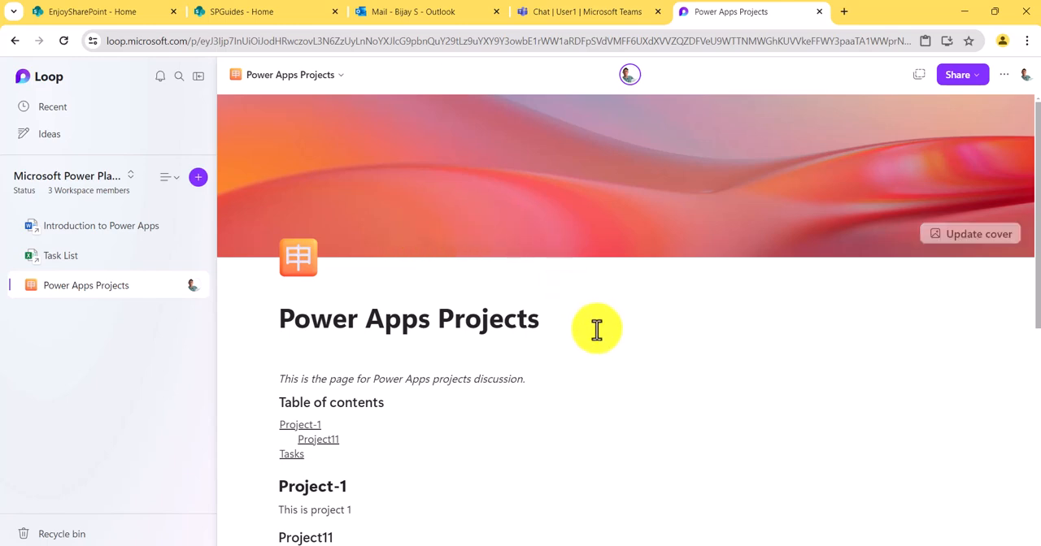
- Switch to the closing slide of the PowerPoint slide show
mouse_move(726, 544)
left_click(723, 492)
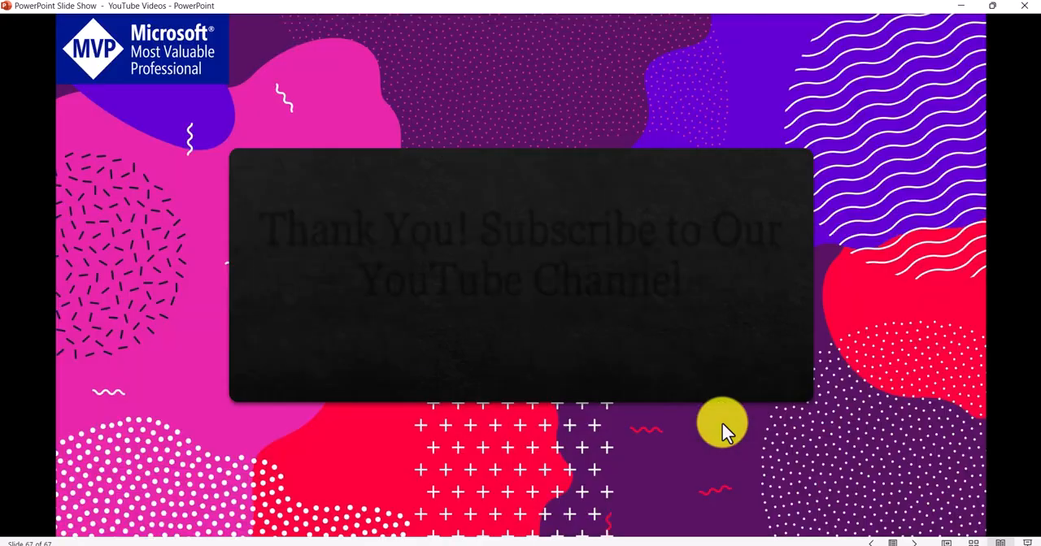